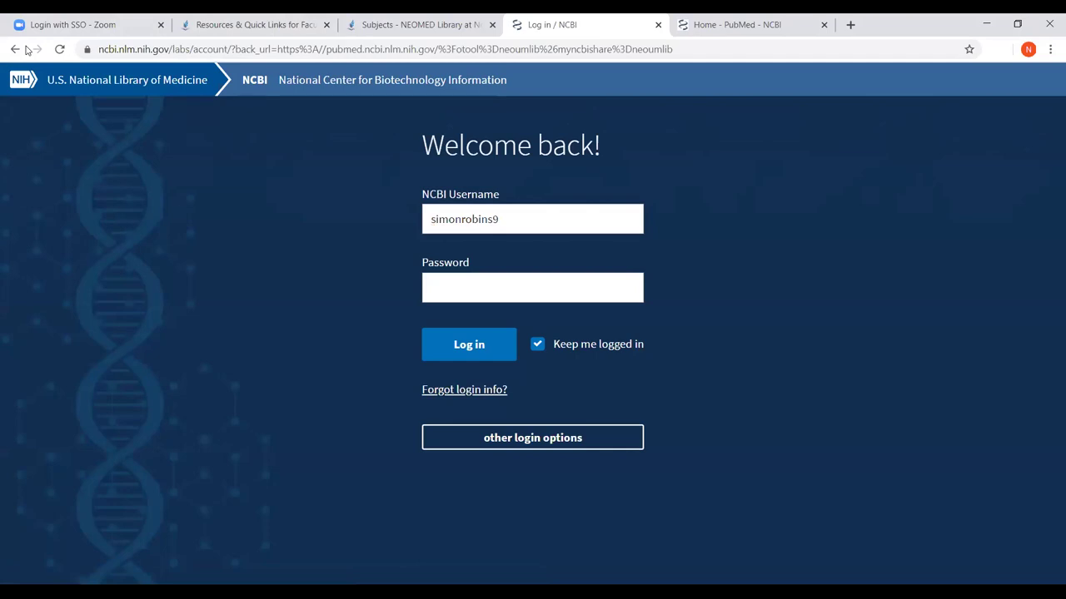
Step: Open a new incognito Chrome window from the browser menu
key("alt+f")
key("Down")
key("Down")
key("Down")
key("Return")
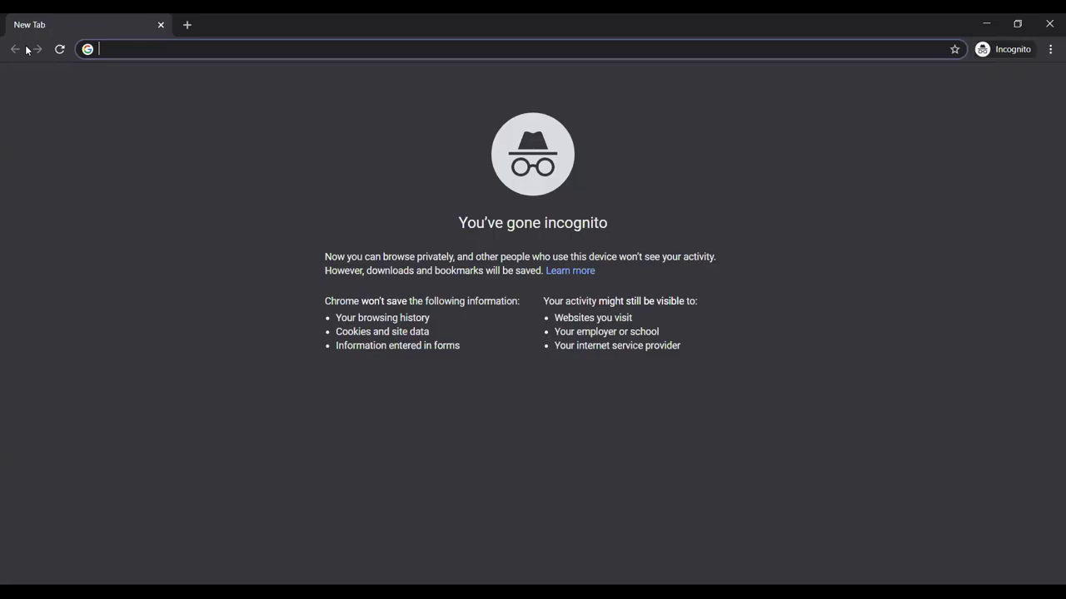
Step: Load the bare PubMed home address, trimming 'pos=1' from the suggested URL
type("p")
key("Down")
key("Down")
key("Up")
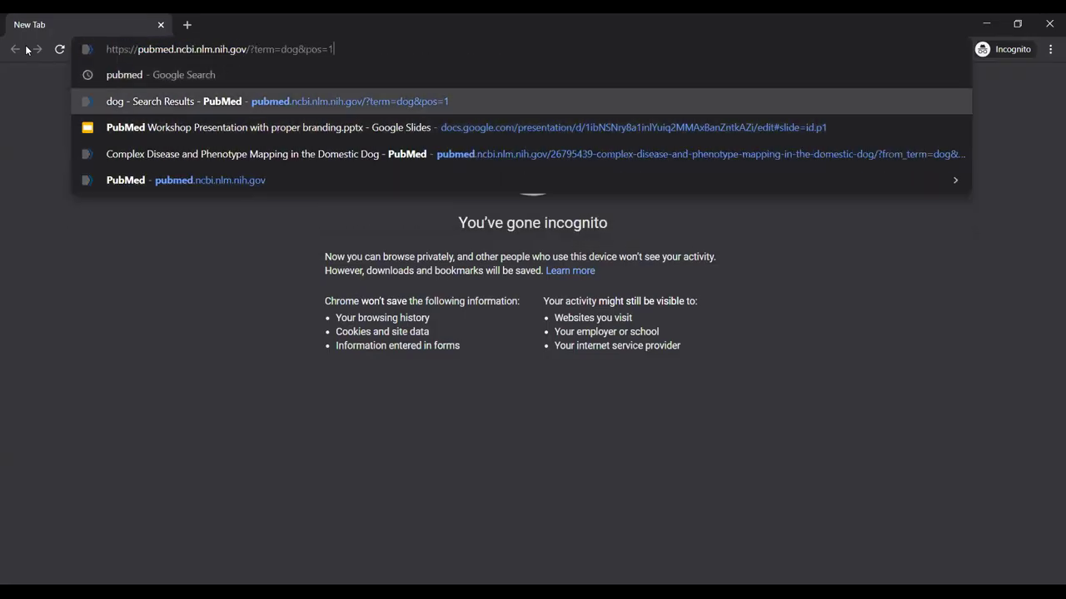
key("BackSpace")
key("BackSpace")
key("BackSpace")
key("BackSpace")
key("BackSpace")
key("BackSpace")
key("BackSpace")
key("BackSpace")
key("BackSpace")
key("BackSpace")
key("BackSpace")
key("BackSpace")
key("BackSpace")
key("BackSpace")
key("BackSpace")
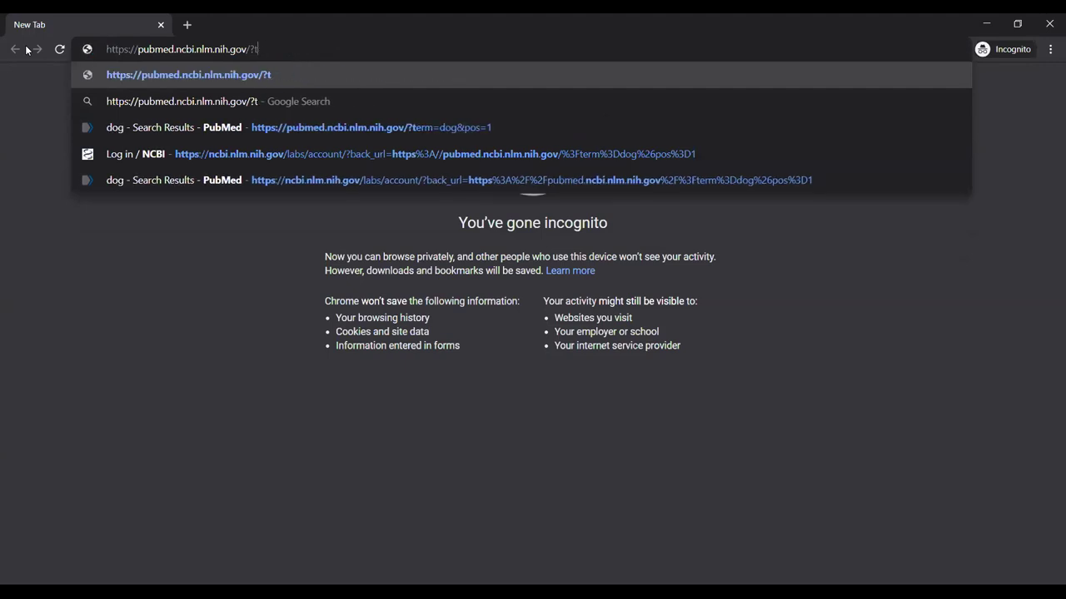
key("Return")
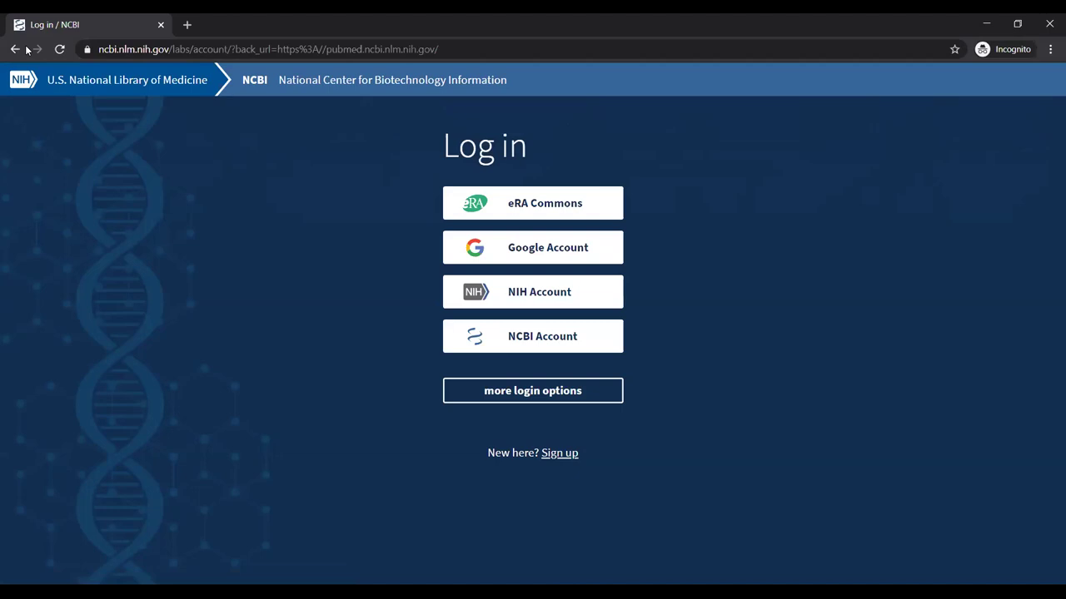
Step: Look at the NCBI account log-in form and the sign-up page, then return to log-in
key("Return")
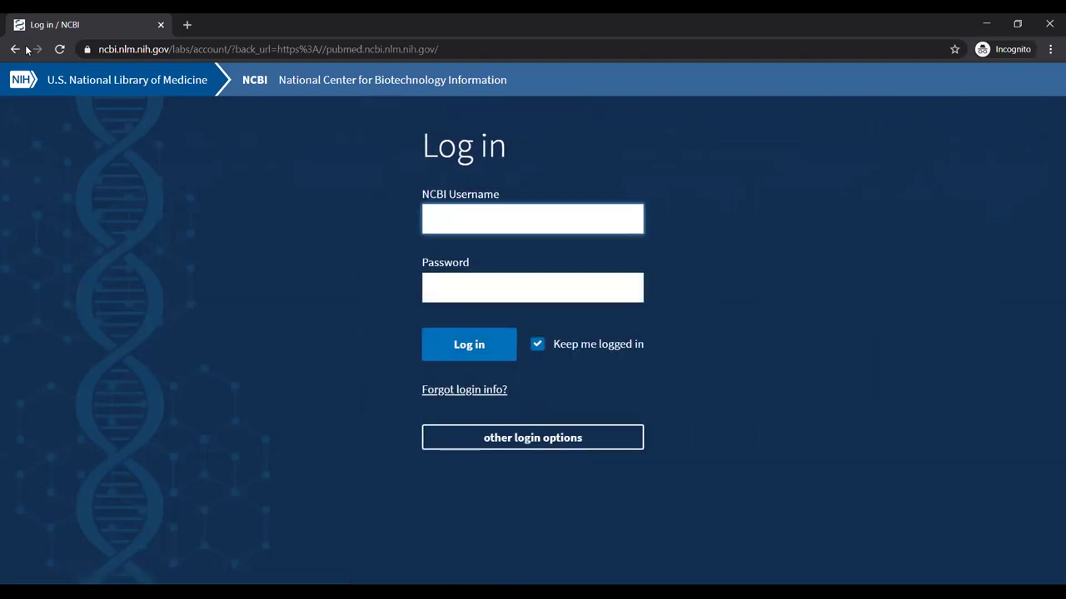
key("shift+Tab")
key("Return")
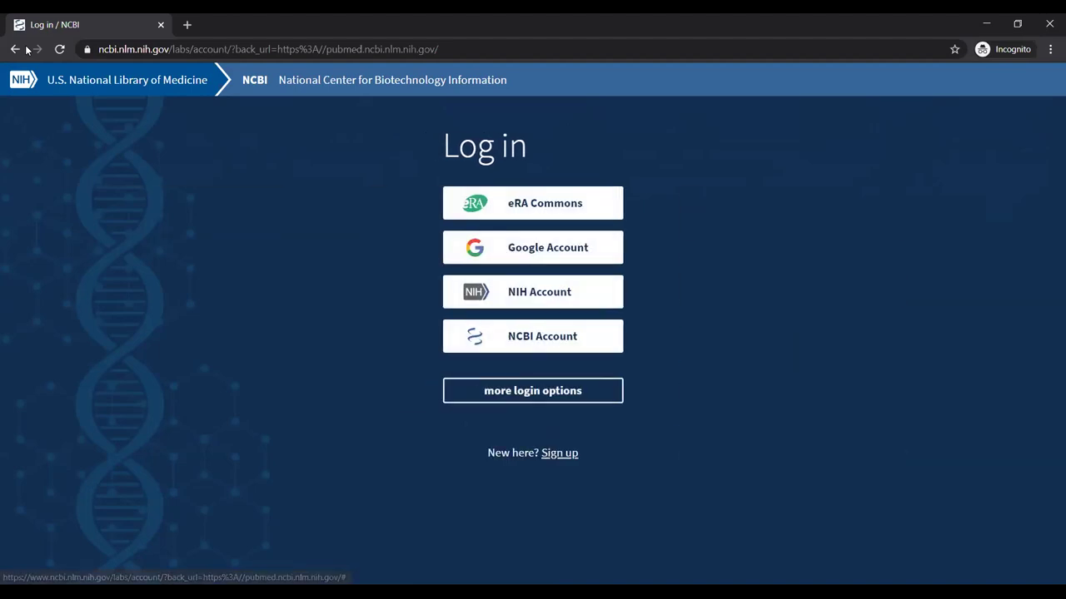
key("Tab")
key("Return")
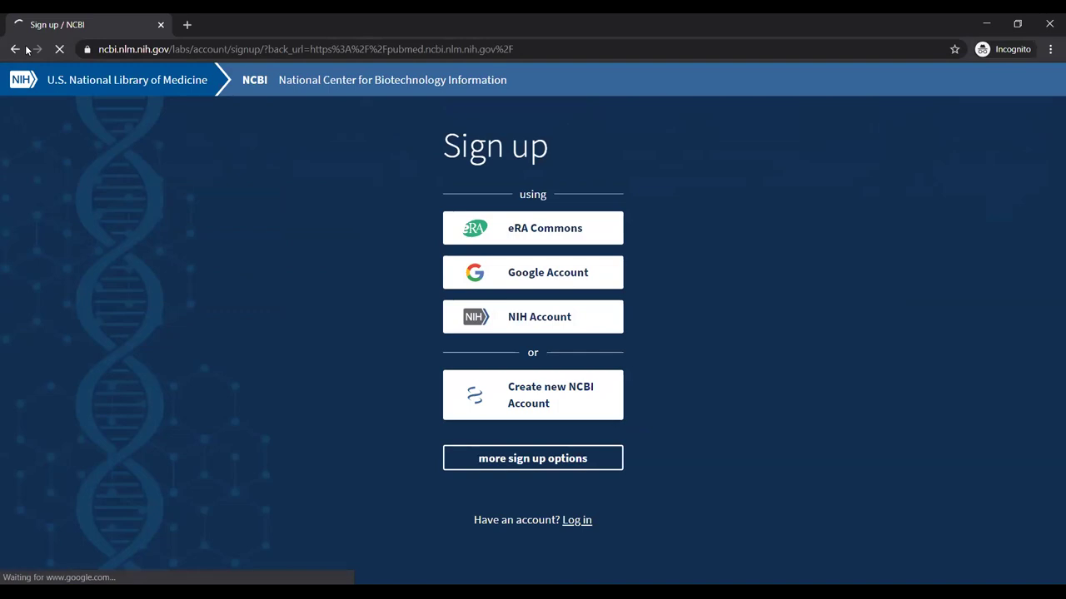
key("Return")
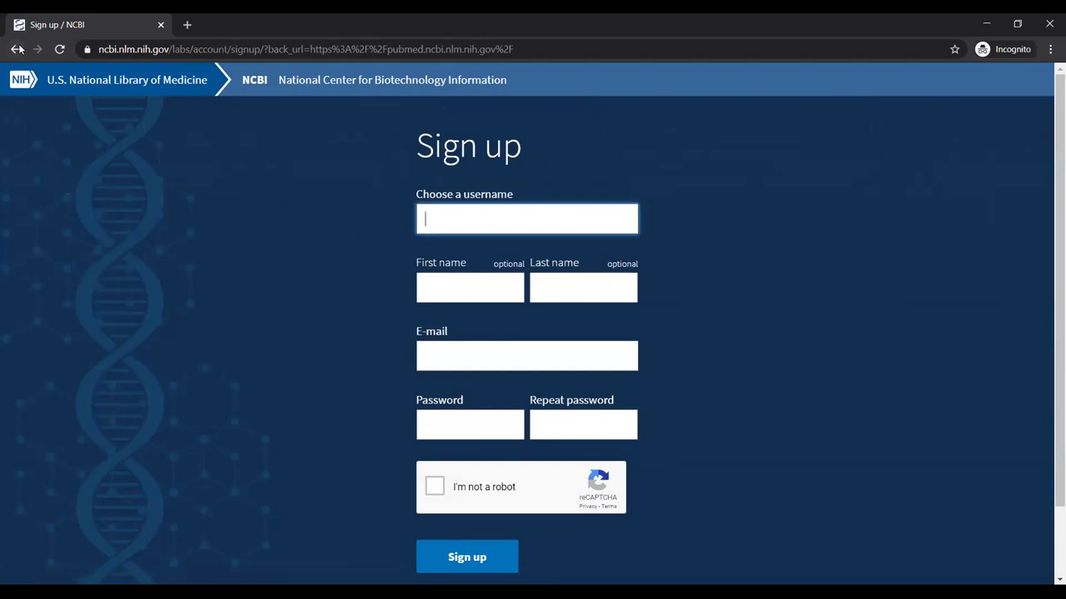
left_click(16, 49)
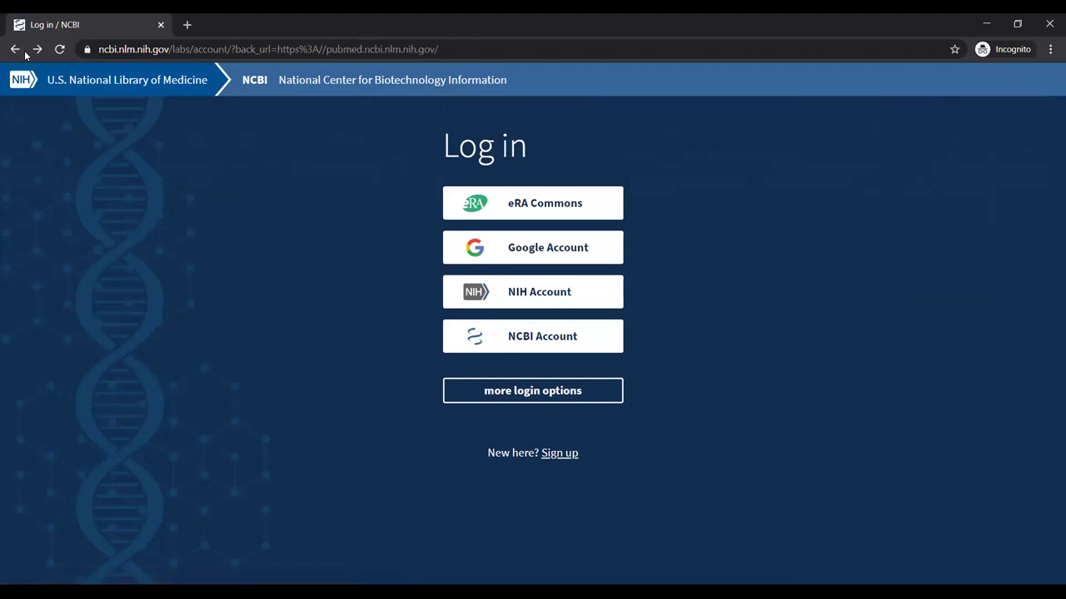
Step: Sign in with the NCBI account username and password
key("Tab")
type("********")
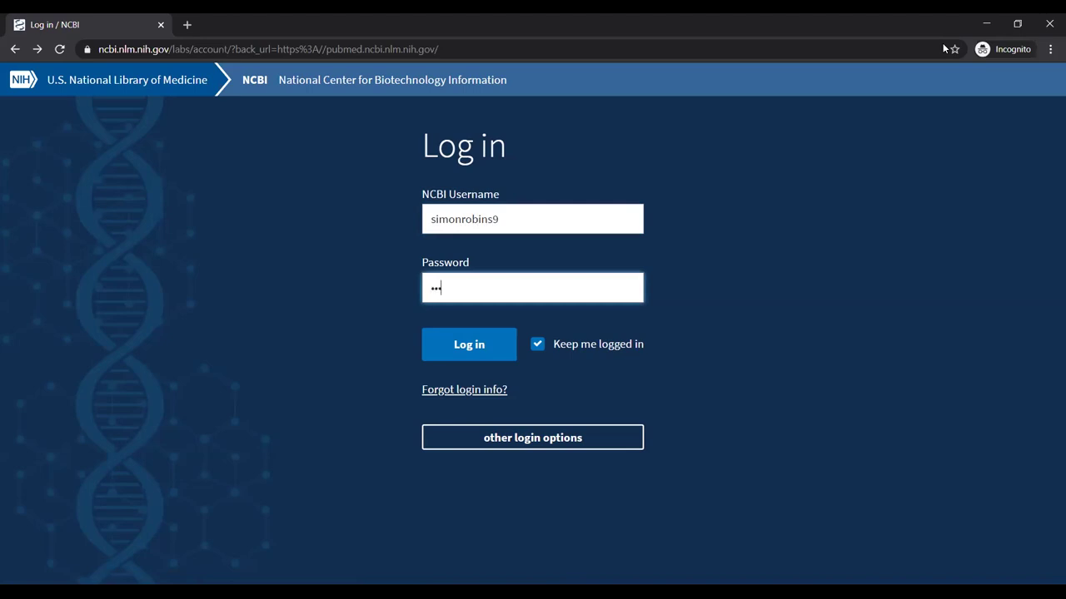
key("Return")
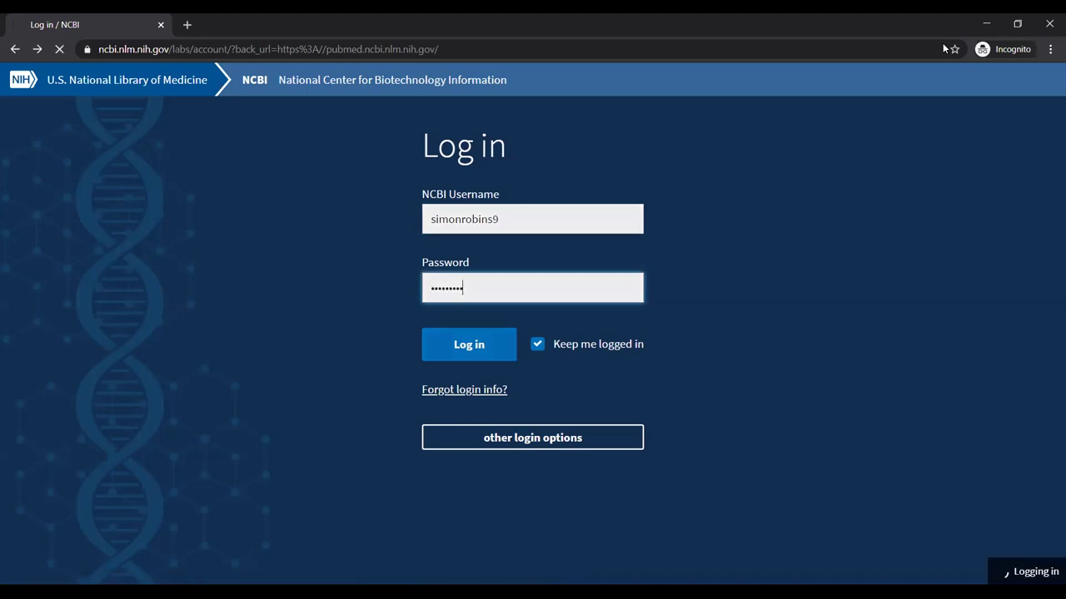
Step: Open the My NCBI dashboard from the signed-in username's account menu
key("shift+Tab")
key("shift+Tab")
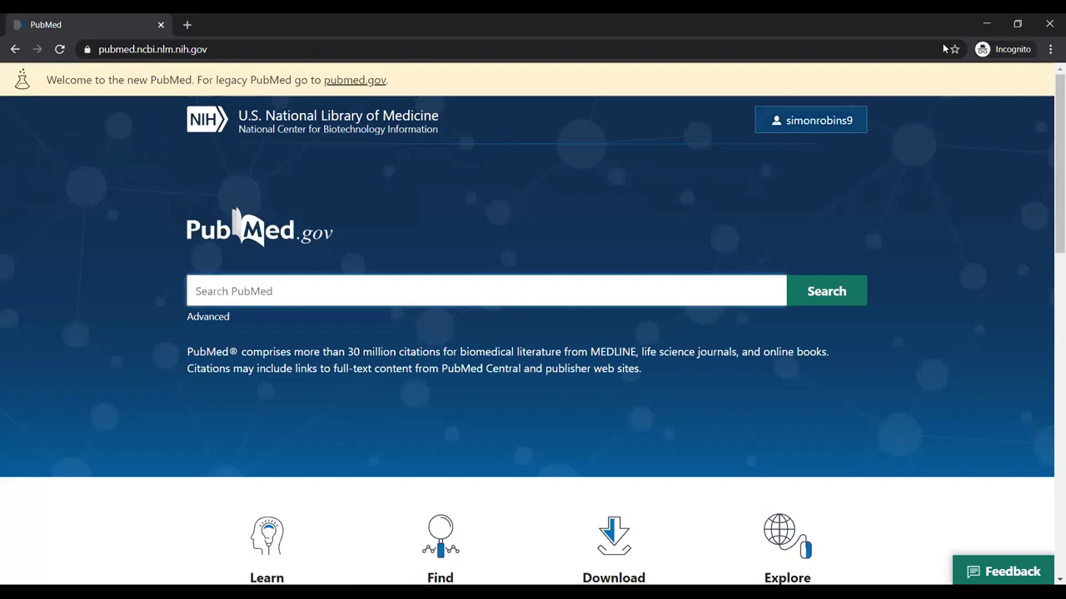
key("Return")
key("Tab")
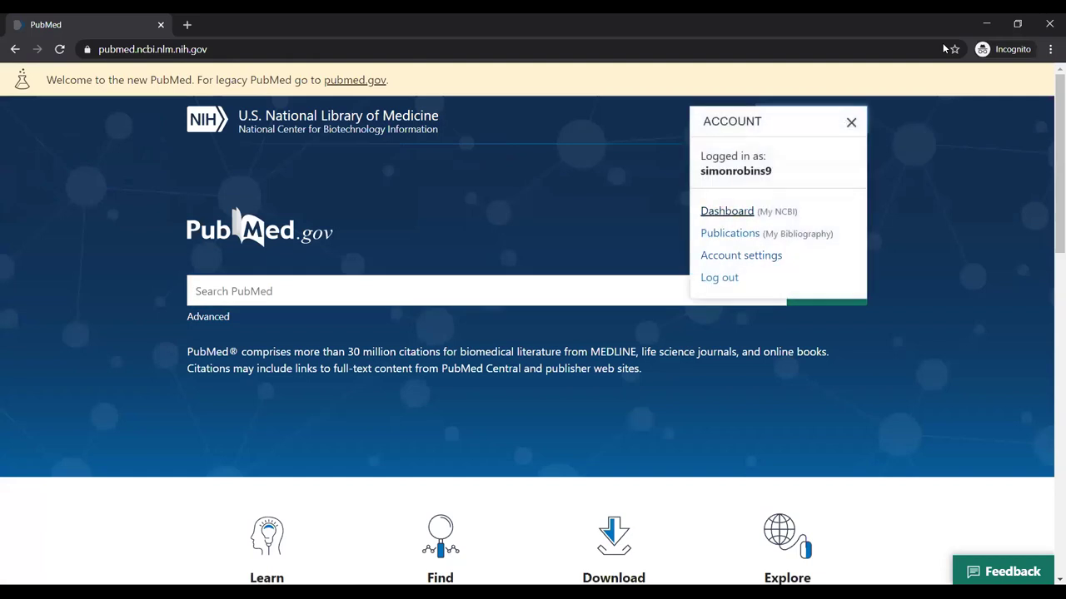
key("Return")
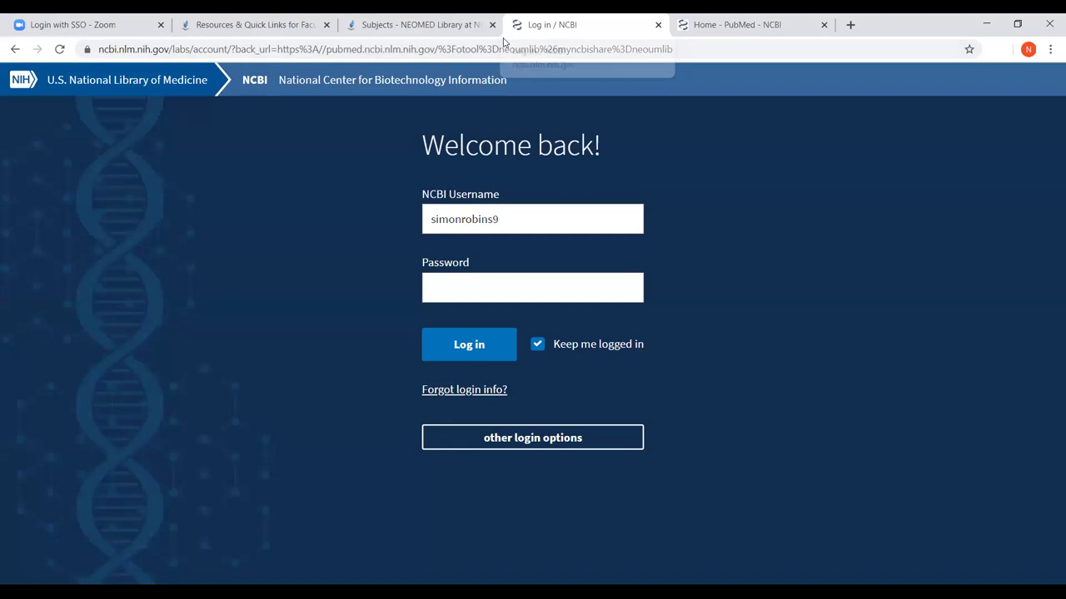
Step: Search PubMed for 'dog' and open the top result article
key("ctrl+Tab")
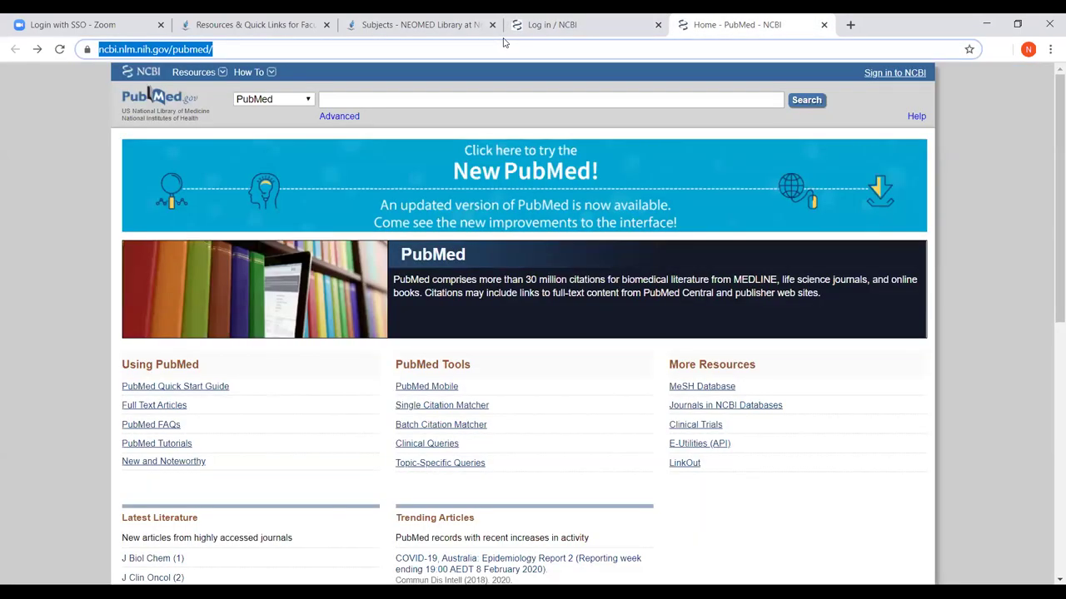
left_click(443, 19)
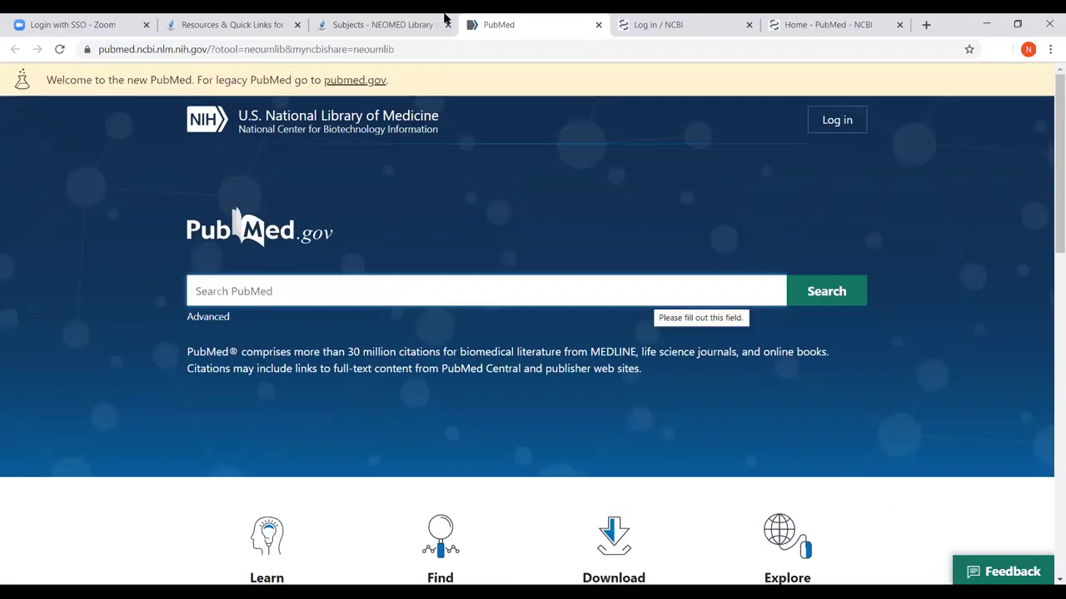
type("dog")
key("Return")
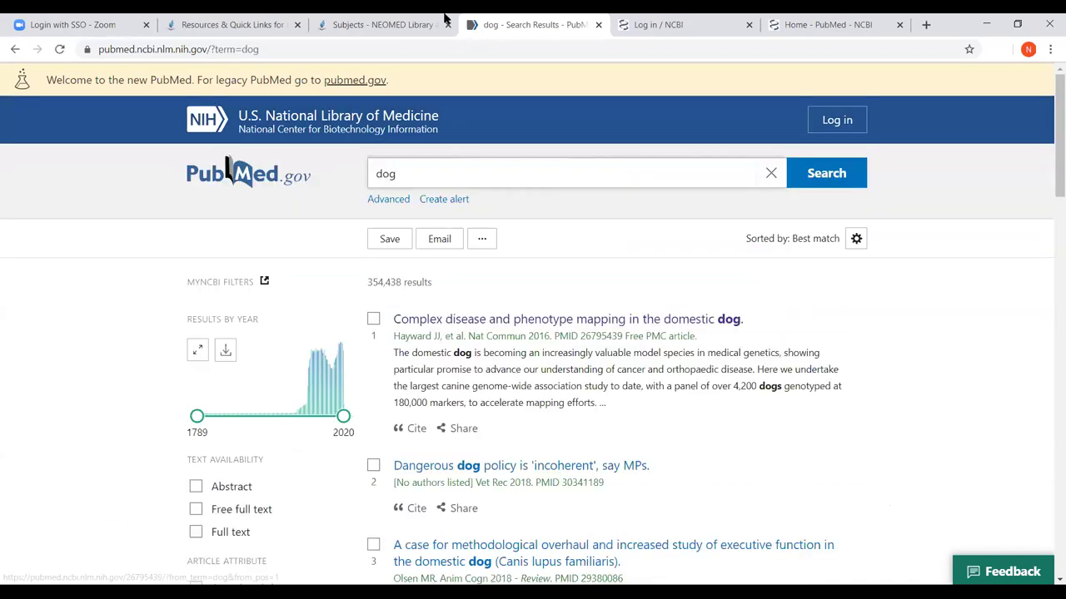
key("Return")
Step: Find 'ou' on the article page, then return to the NEOMED Library page
key("ctrl+f")
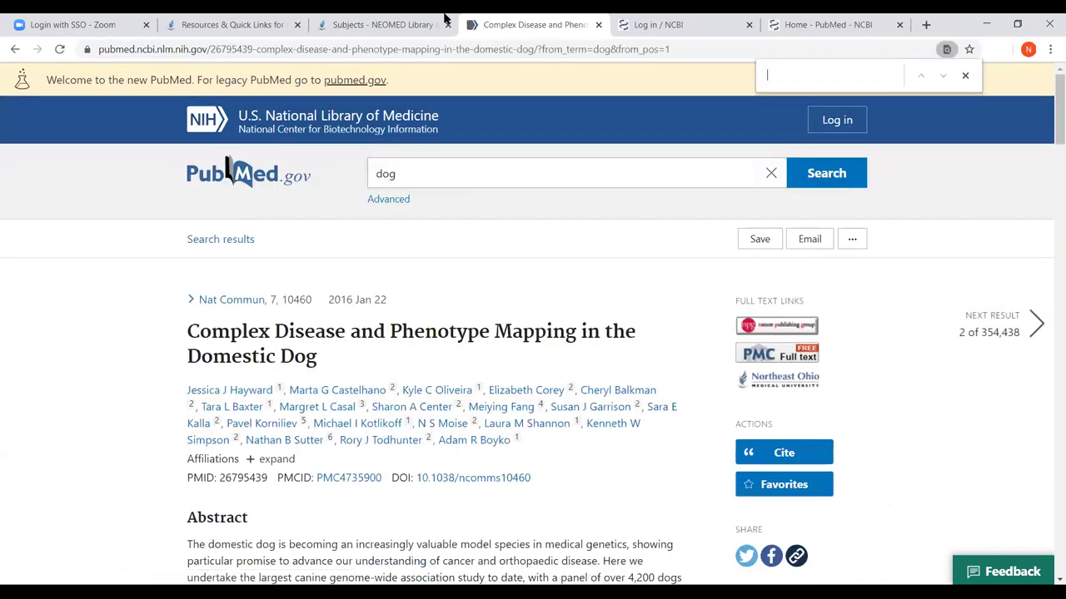
type("out")
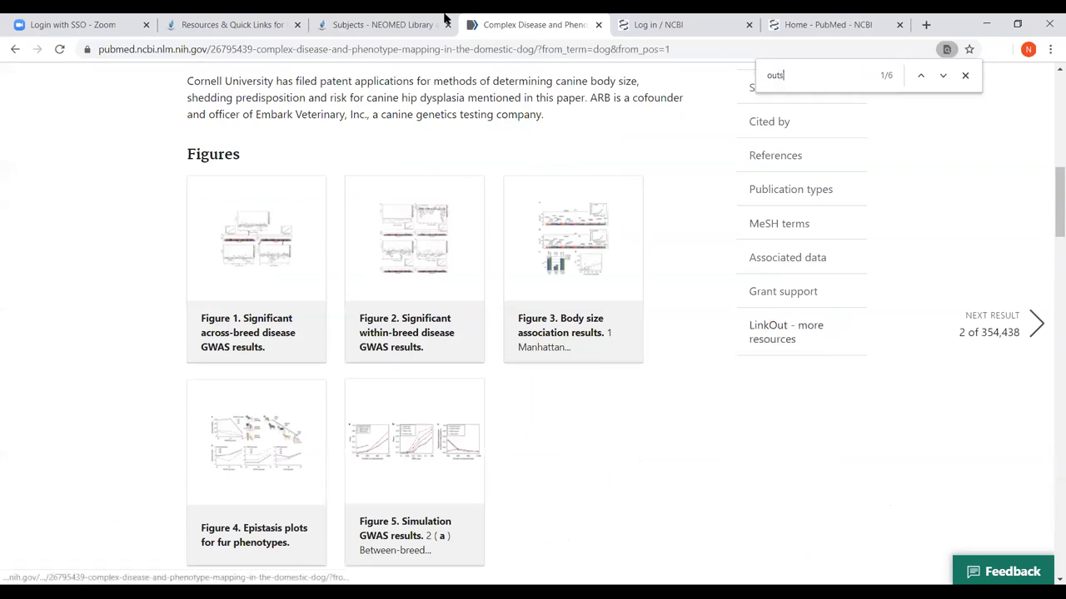
key("BackSpace")
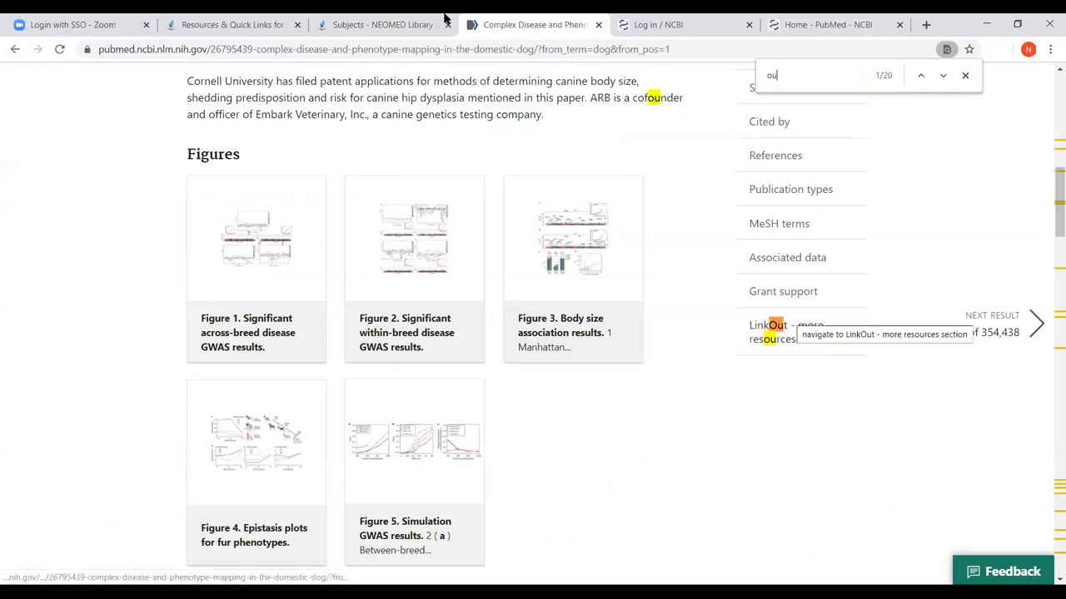
left_click(441, 20)
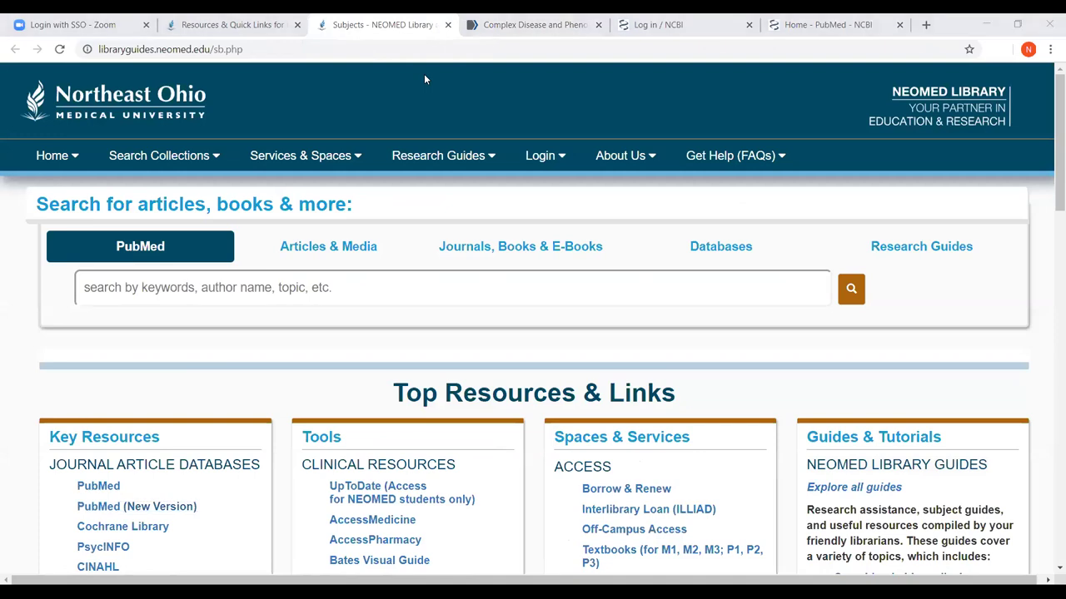
Step: Advance the slideshow to slide 14, 'SELECT NEOMED AS YOUR OUTSIDE TOOL', then exit presenting
key("alt+Tab")
key("Right")
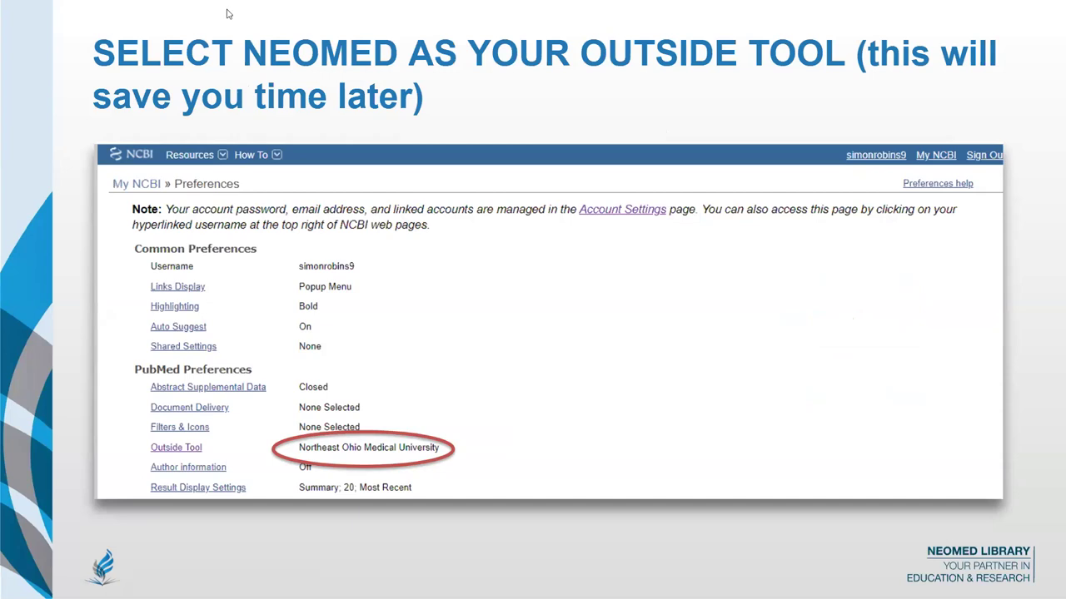
key("Escape")
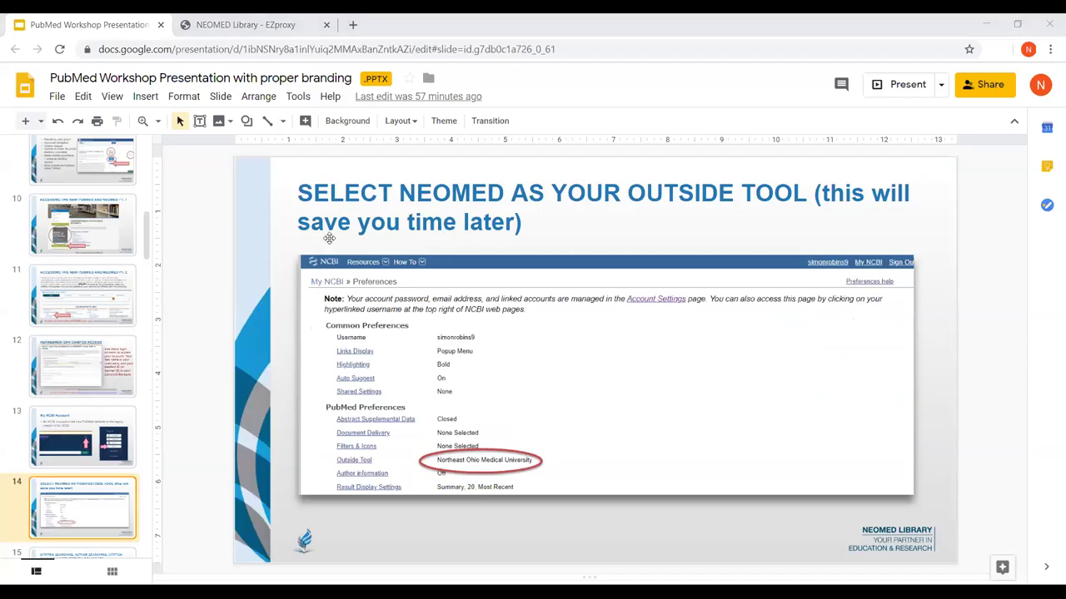
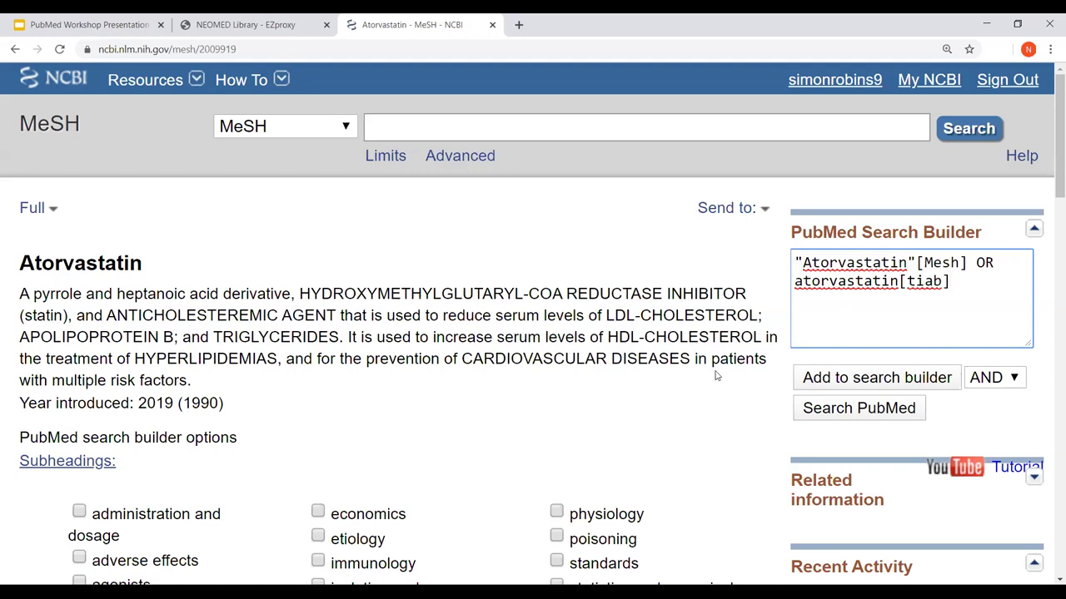
Step: Review the KEYWORDS + MeSH slide and slide 32 on combining search elements with AND
left_click(68, 20)
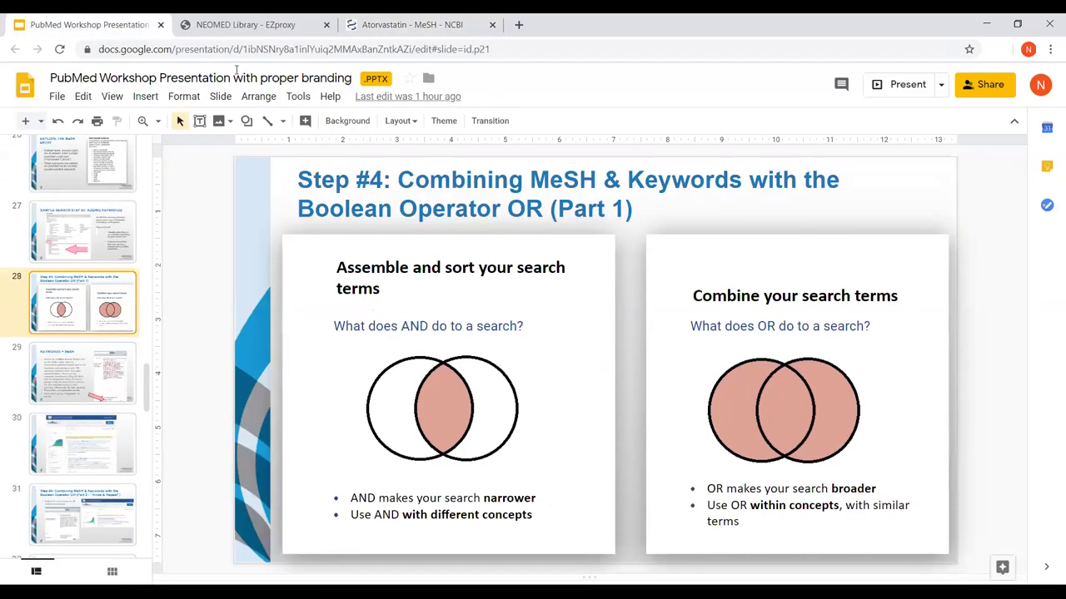
left_click(73, 372)
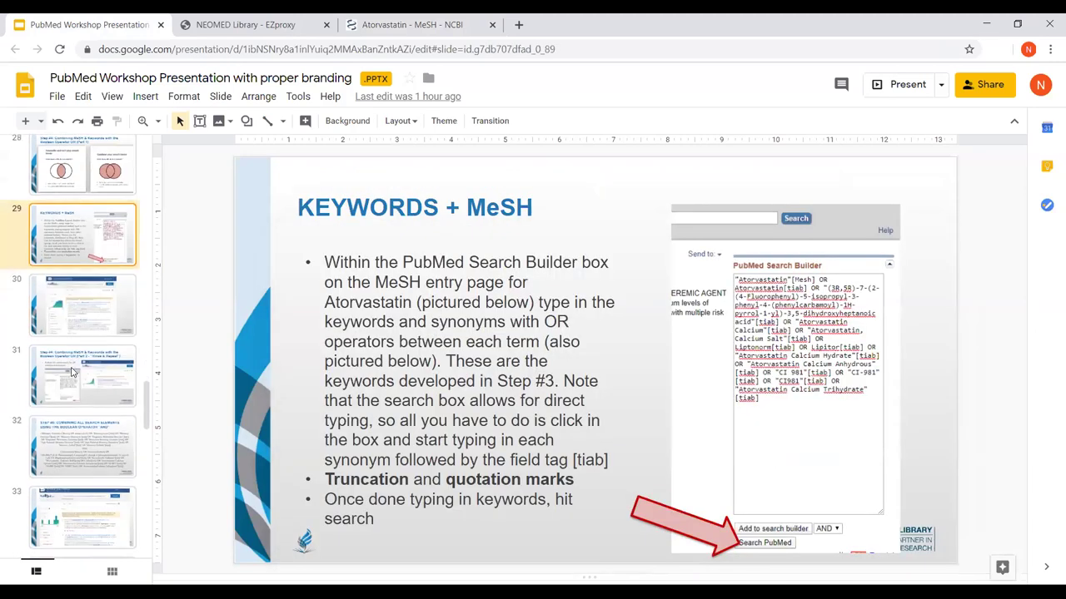
scroll(72, 316, "down", 5)
left_click(76, 266)
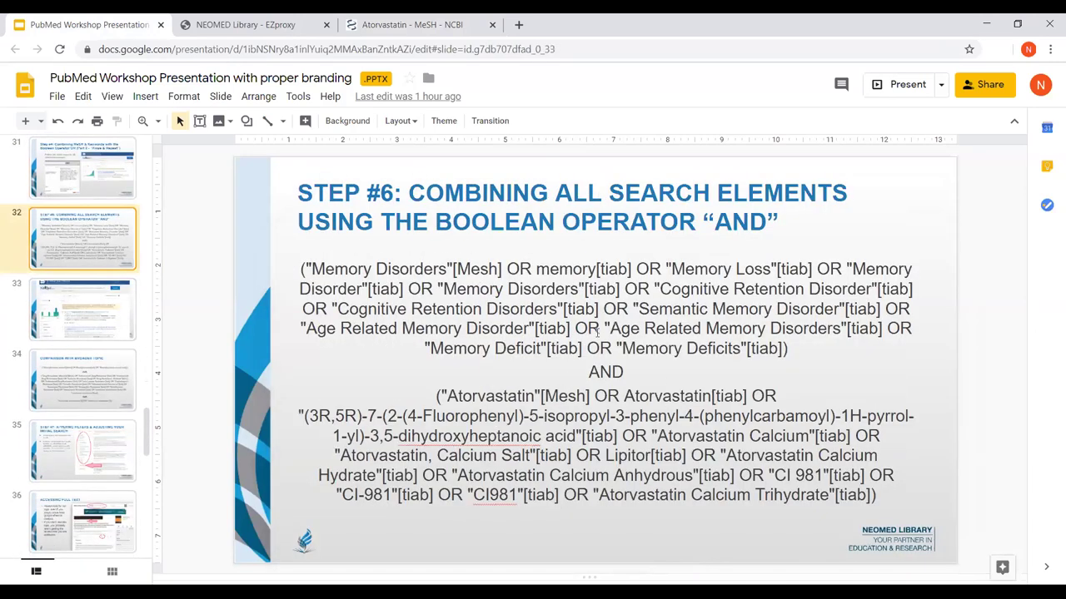
Step: Check the Atorvastatin MeSH entry terms zoomed in, then return to slide 32
left_click(366, 24)
scroll(449, 289, "down", 5)
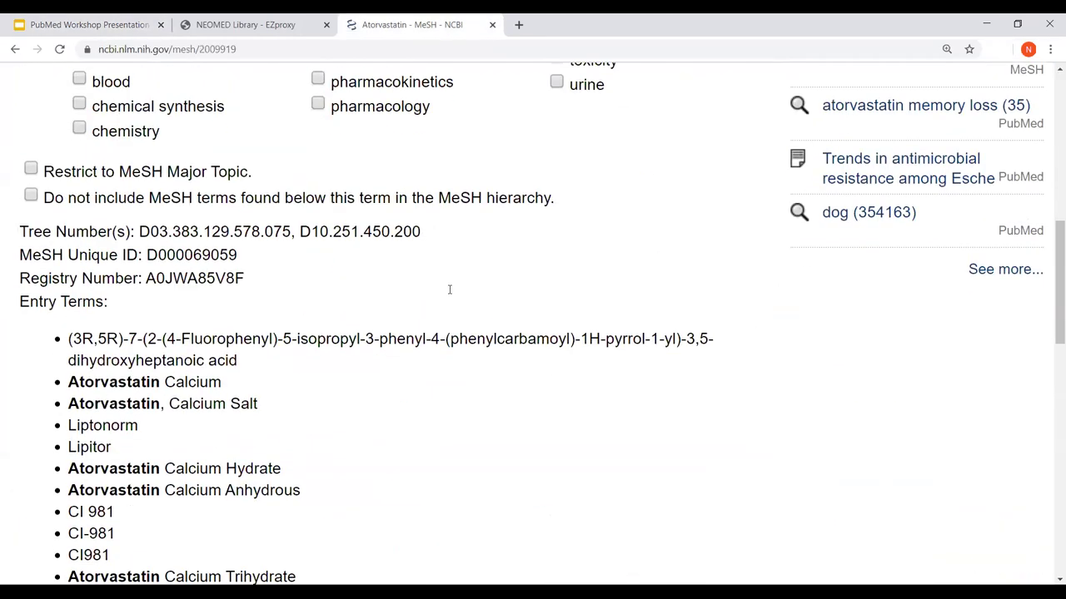
key("ctrl+plus")
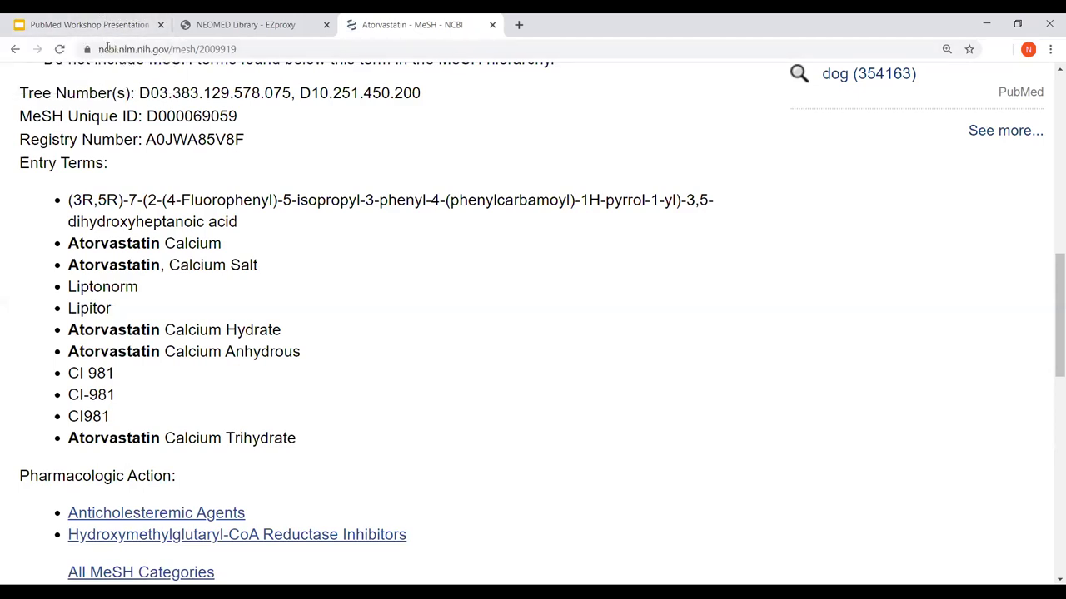
left_click(91, 22)
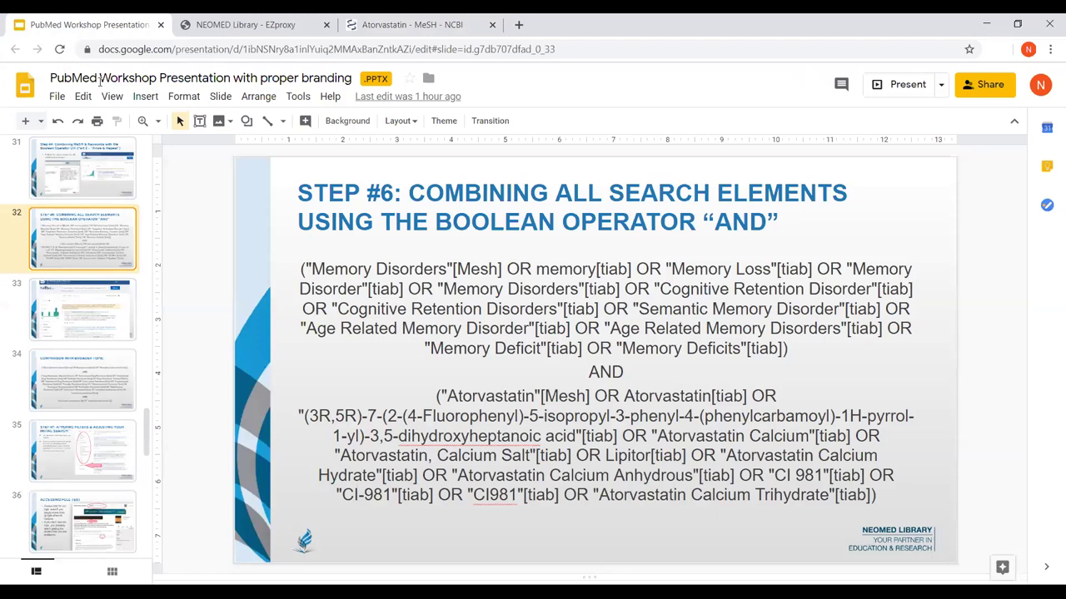
Step: Copy the Atorvastatin synonym block following the MeSH term on slide 32
left_click_drag(444, 396, 871, 514)
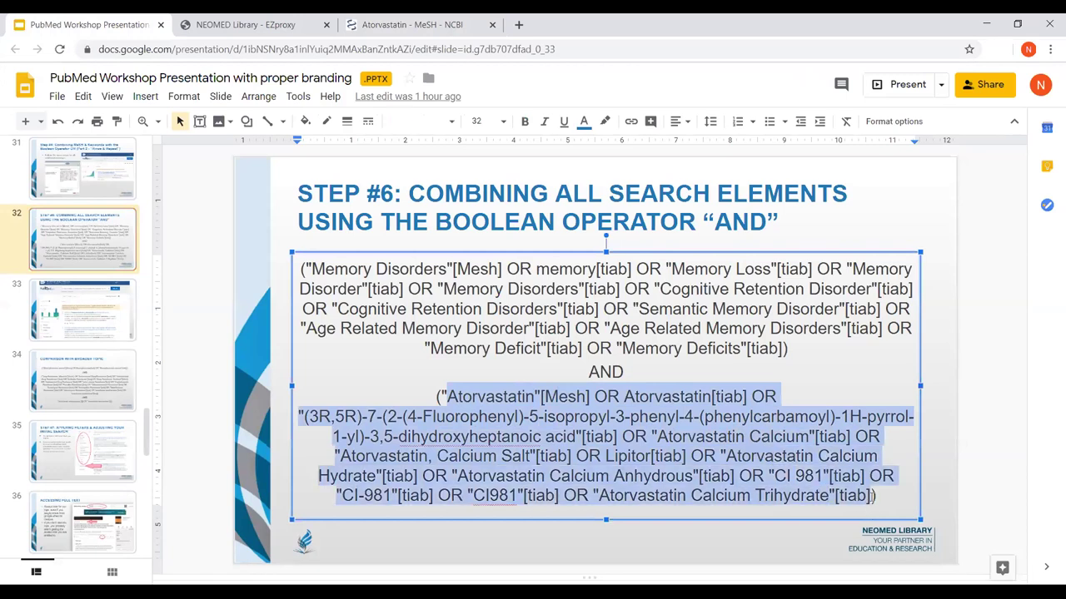
left_click(703, 436)
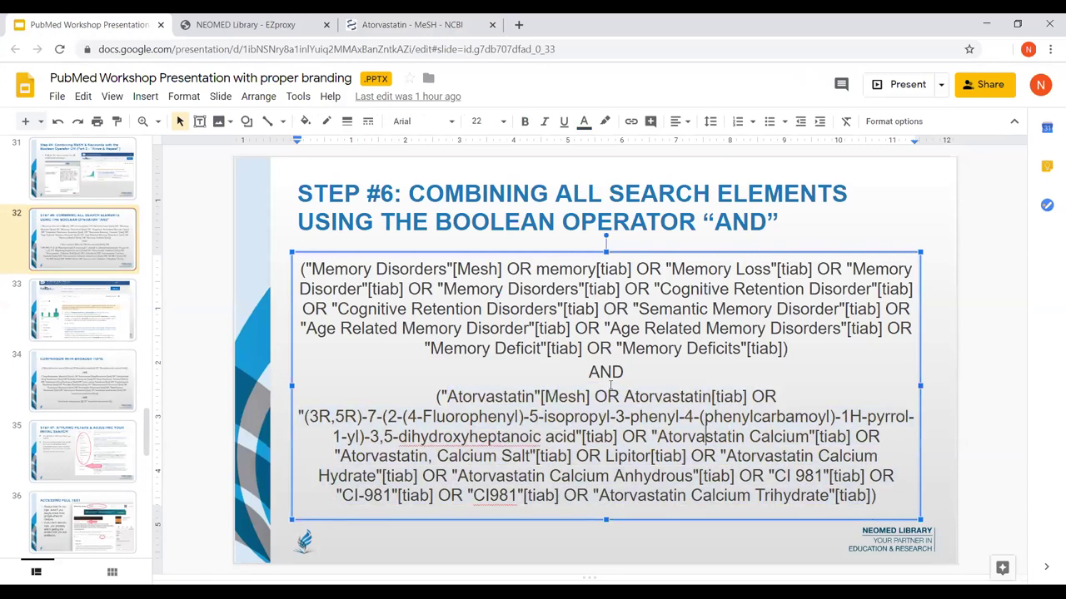
left_click_drag(624, 396, 874, 496)
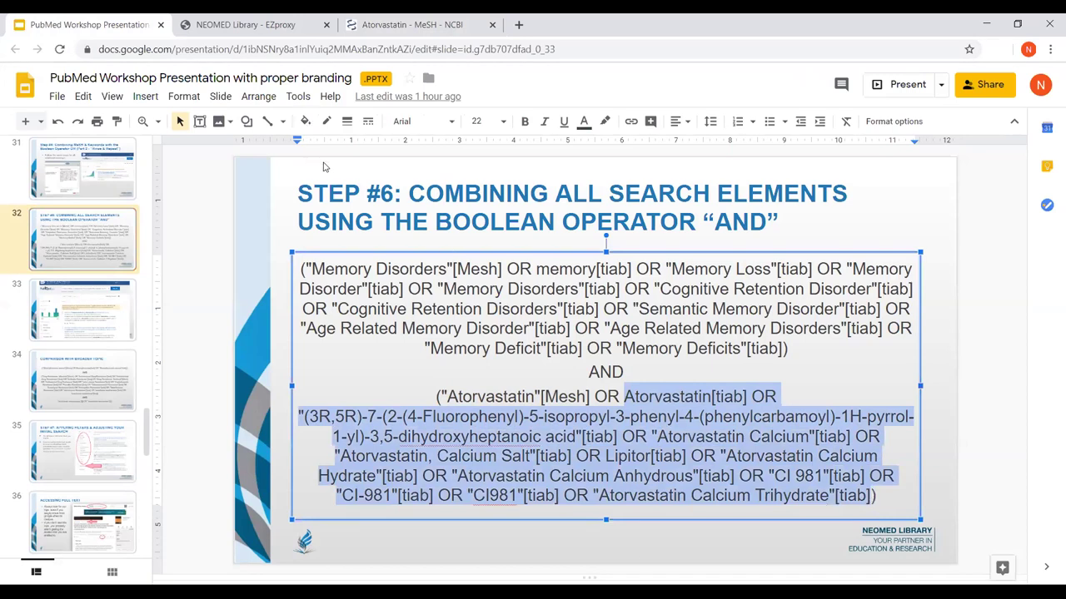
Step: Replace atorvastatin[tiab] in the MeSH builder with the synonyms and search PubMed, getting 9,559 results
left_click(420, 22)
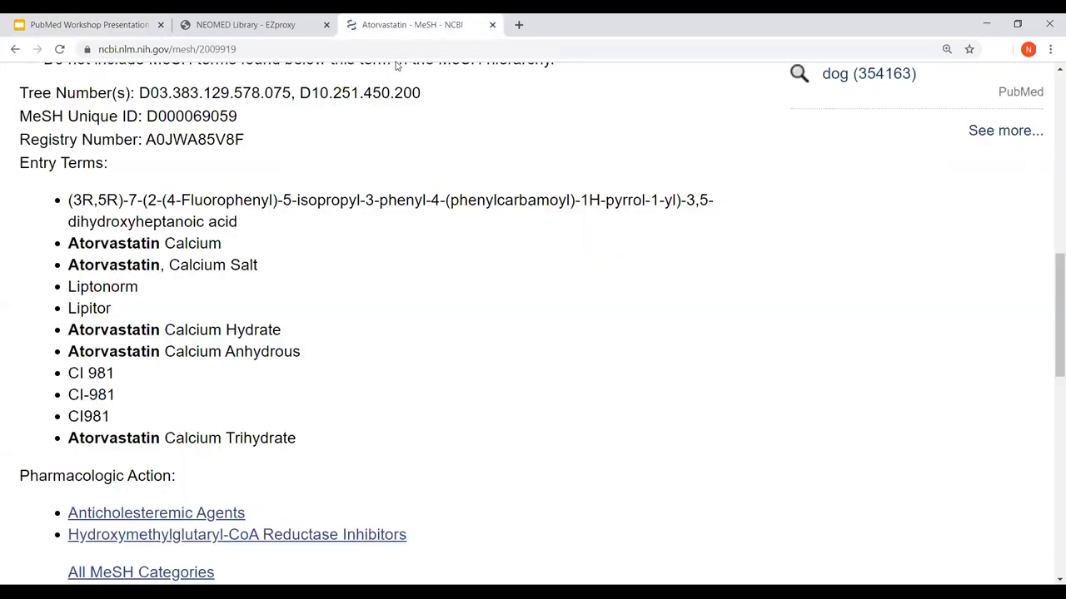
left_click_drag(950, 212, 774, 234)
key("ctrl+v")
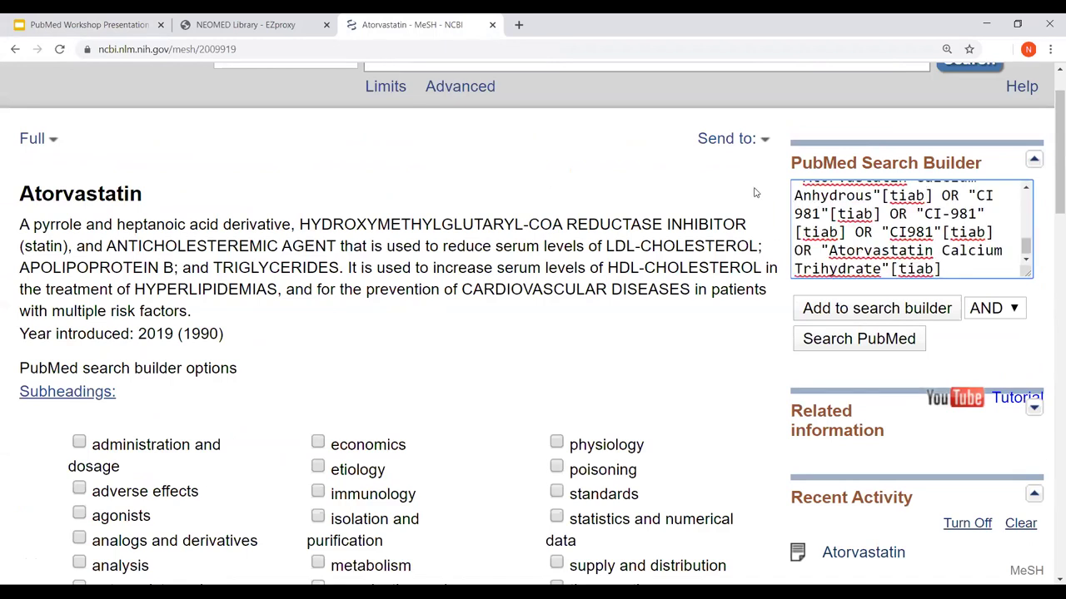
left_click_drag(1033, 275, 1039, 459)
scroll(968, 391, "up", 3)
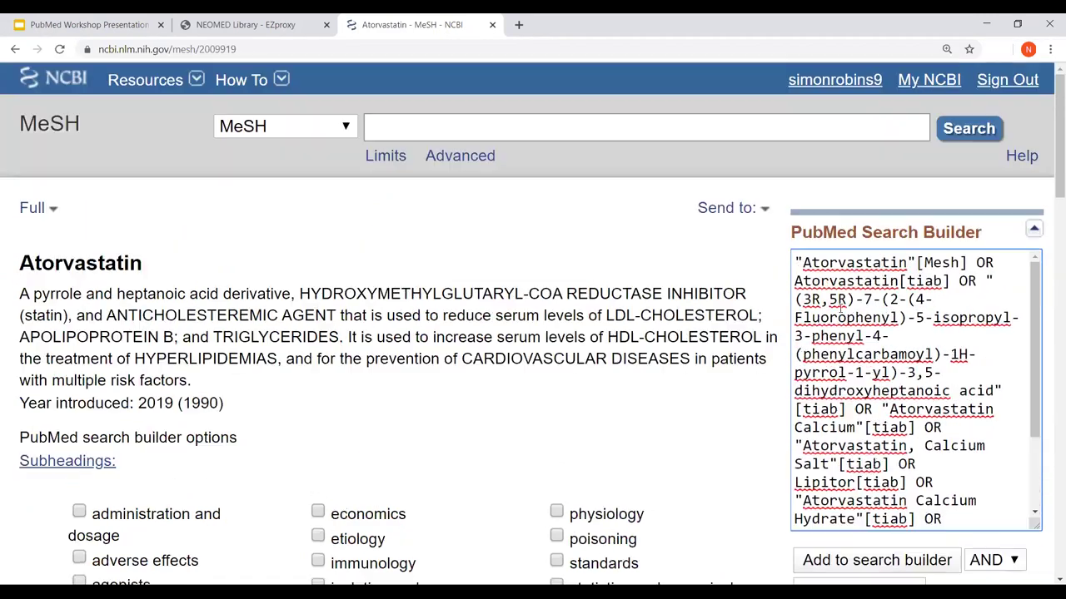
scroll(968, 391, "down", 2)
scroll(729, 279, "down", 3)
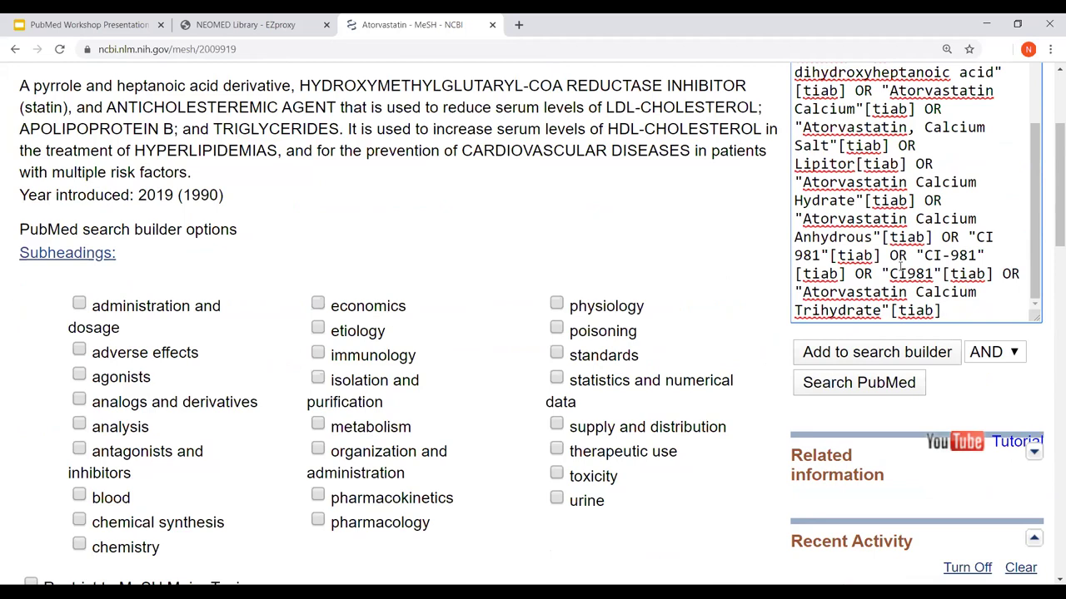
left_click(877, 388)
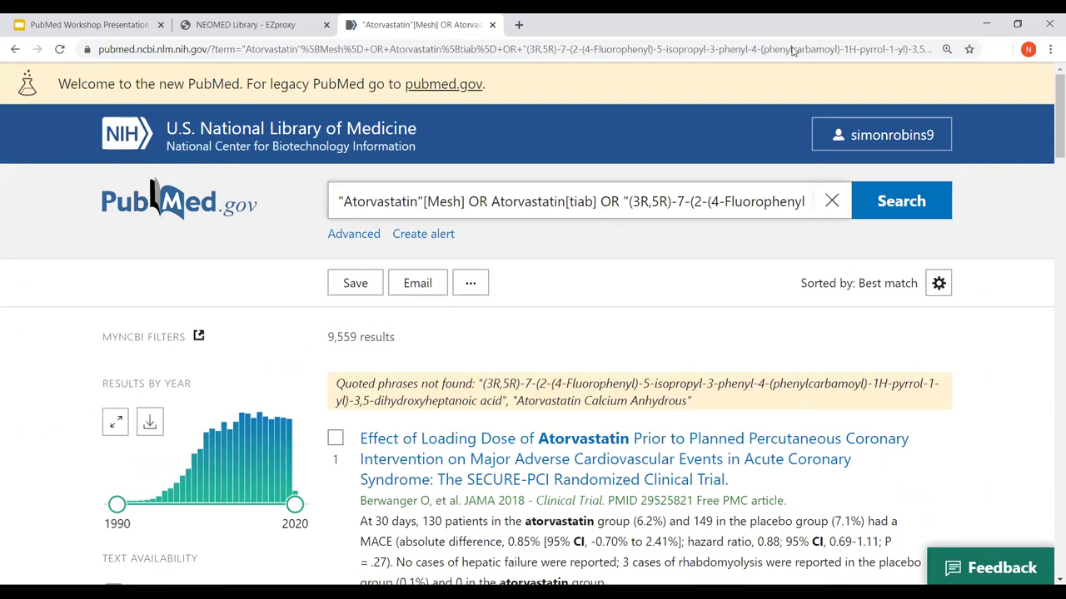
Step: Replace the PubMed query with slide 32's Memory Disorders block and run it, getting 251,831 results
key("ctrl+1")
left_click_drag(301, 268, 477, 268)
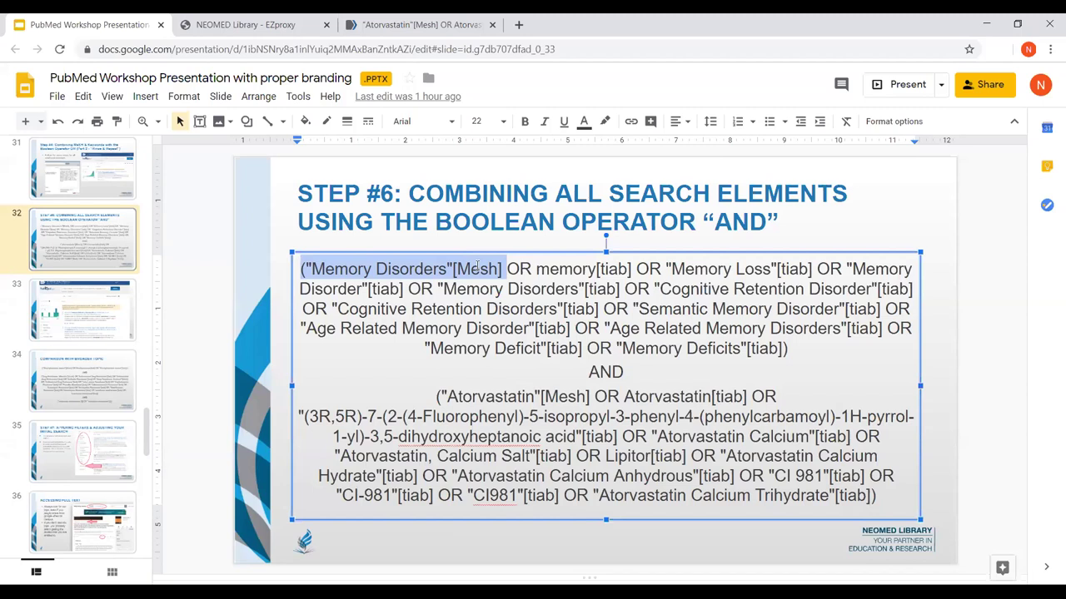
left_click_drag(789, 348, 291, 260)
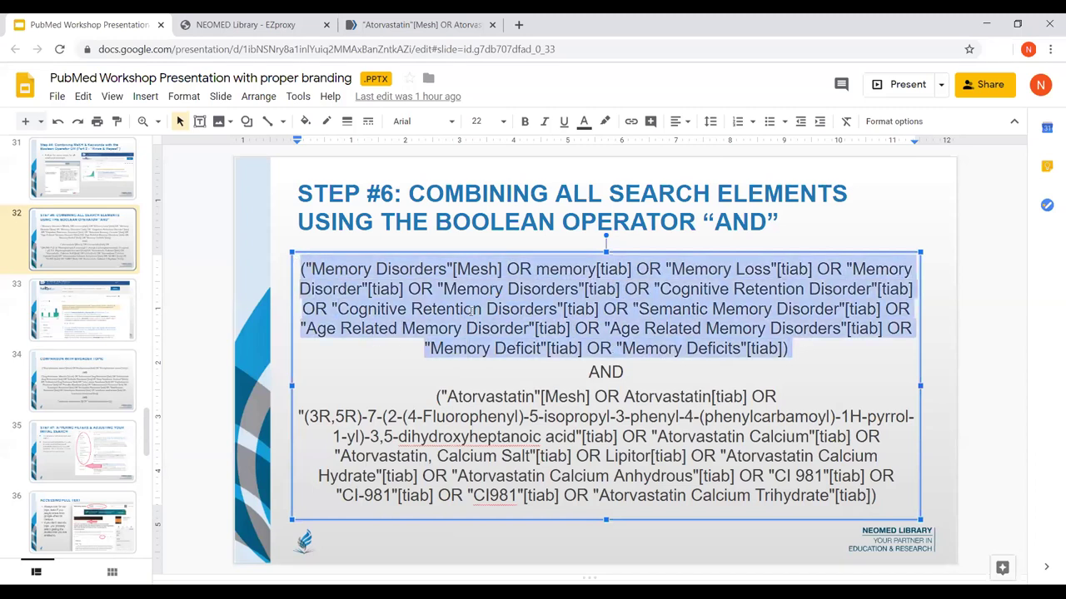
left_click(400, 25)
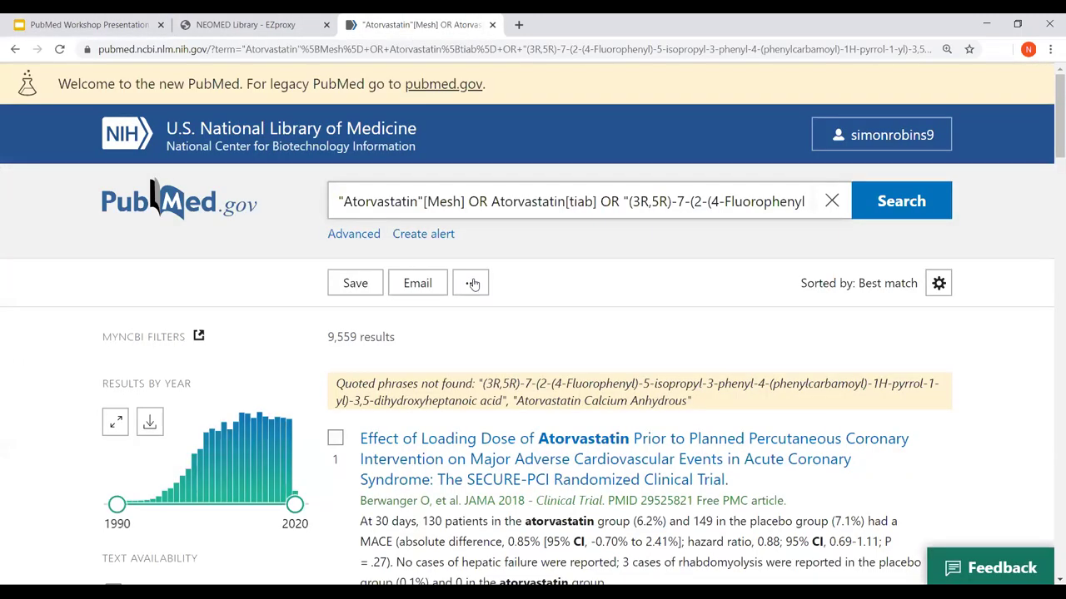
key("ctrl+a")
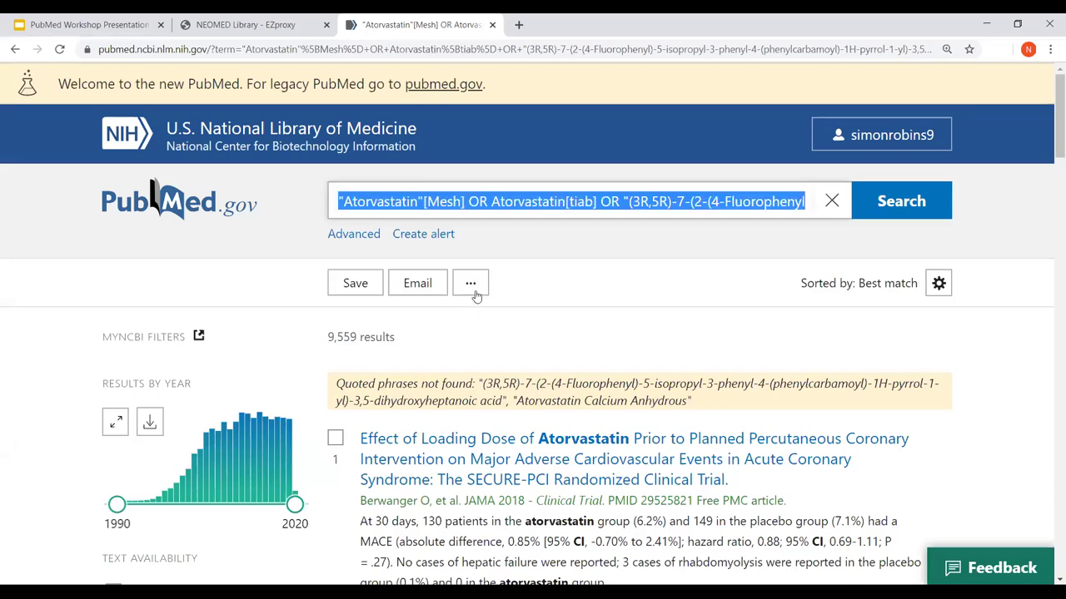
key("ctrl+v")
key("Return")
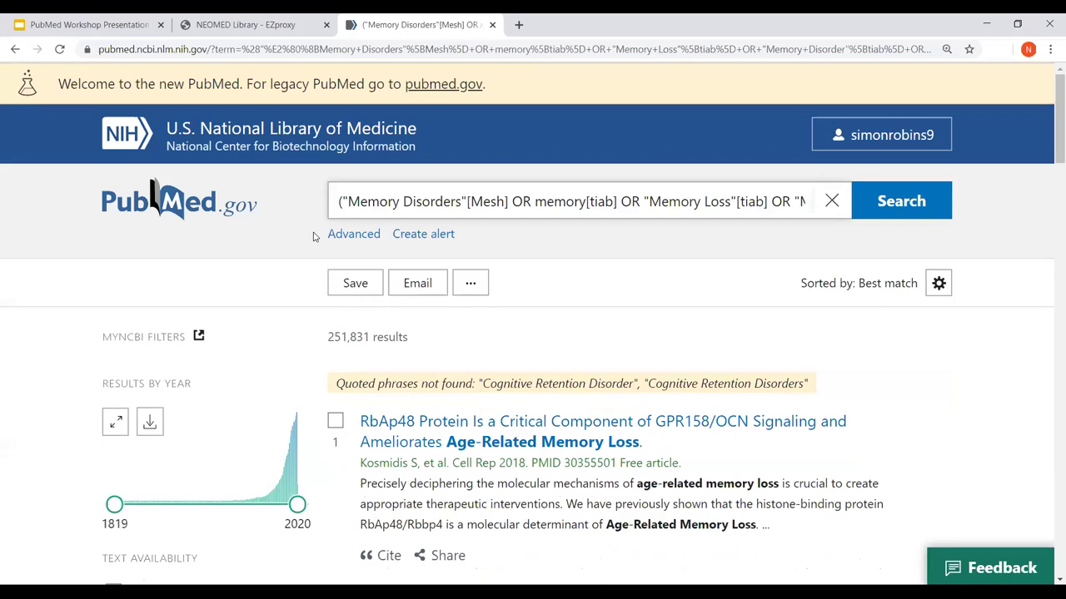
Step: In Advanced search history, add search #4 to the query box, then add #5 with AND
left_click(343, 235)
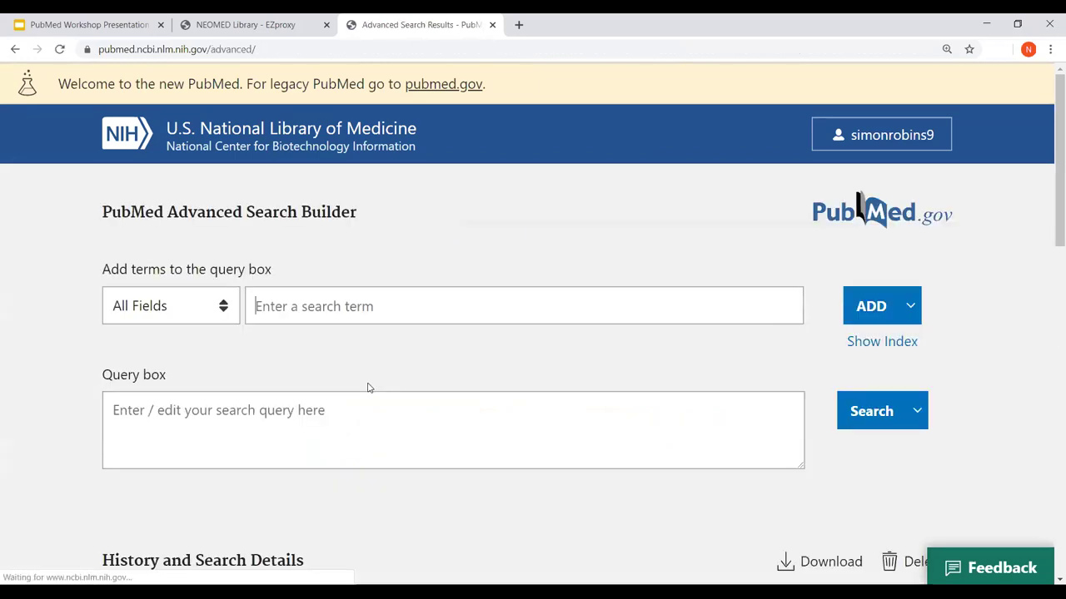
scroll(358, 312, "down", 5)
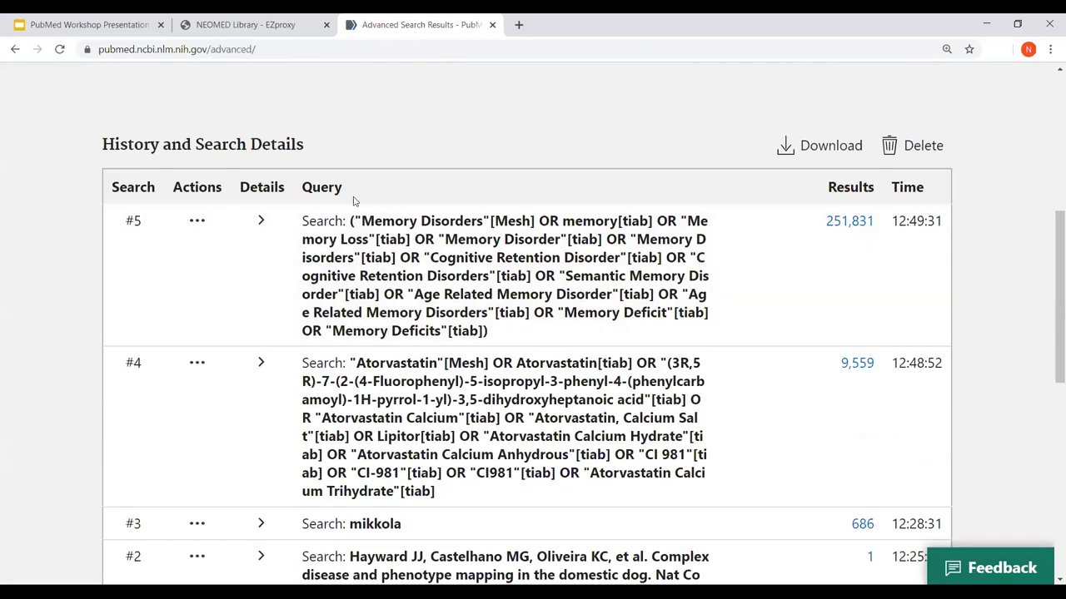
left_click(196, 362)
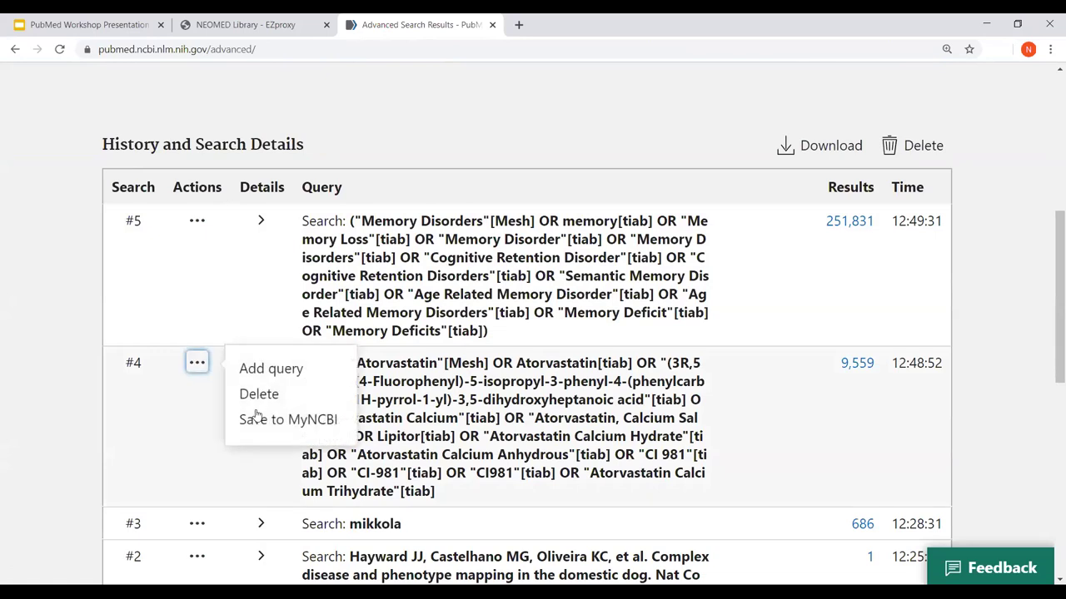
left_click(259, 369)
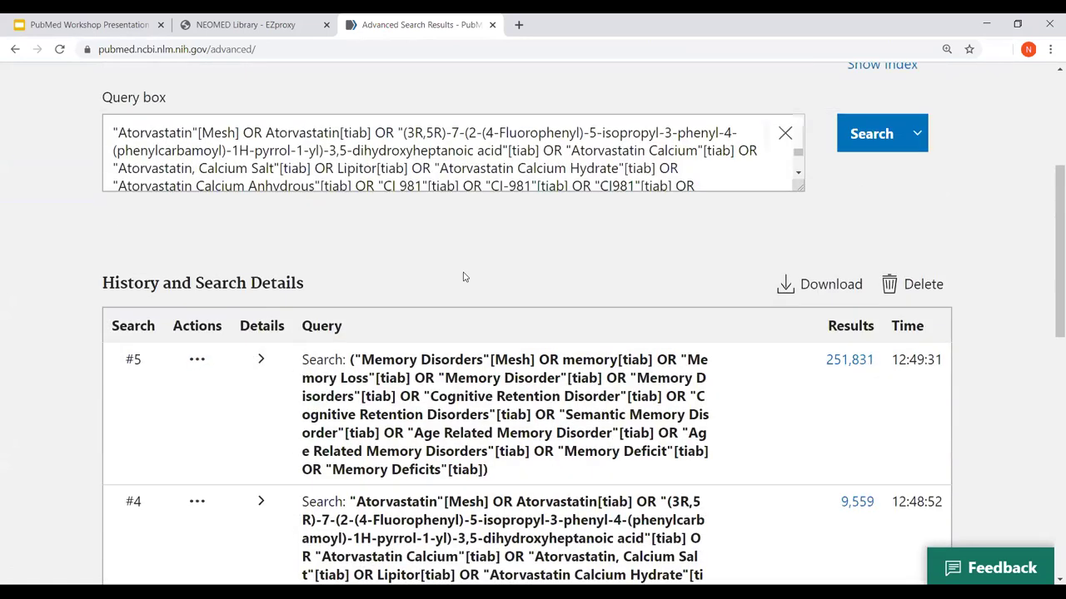
scroll(463, 277, "up", 3)
scroll(394, 234, "down", 2)
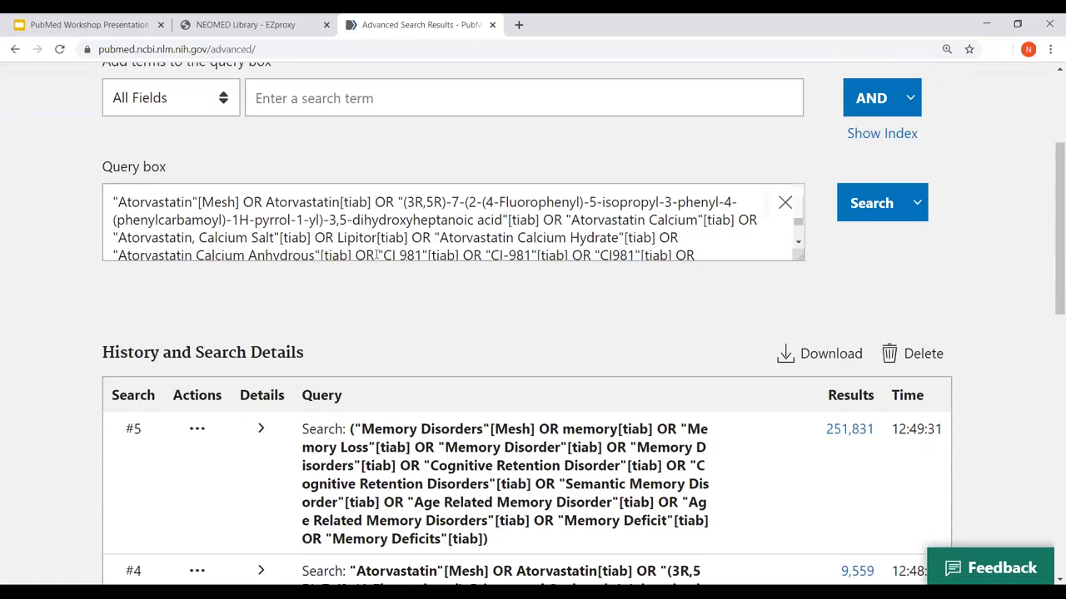
left_click(198, 428)
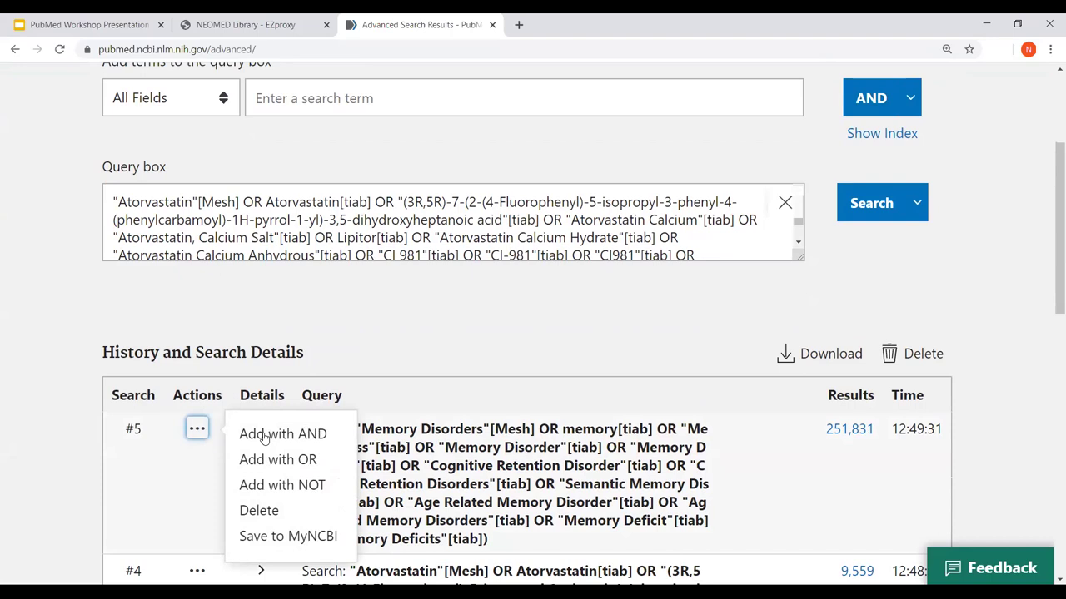
left_click(265, 436)
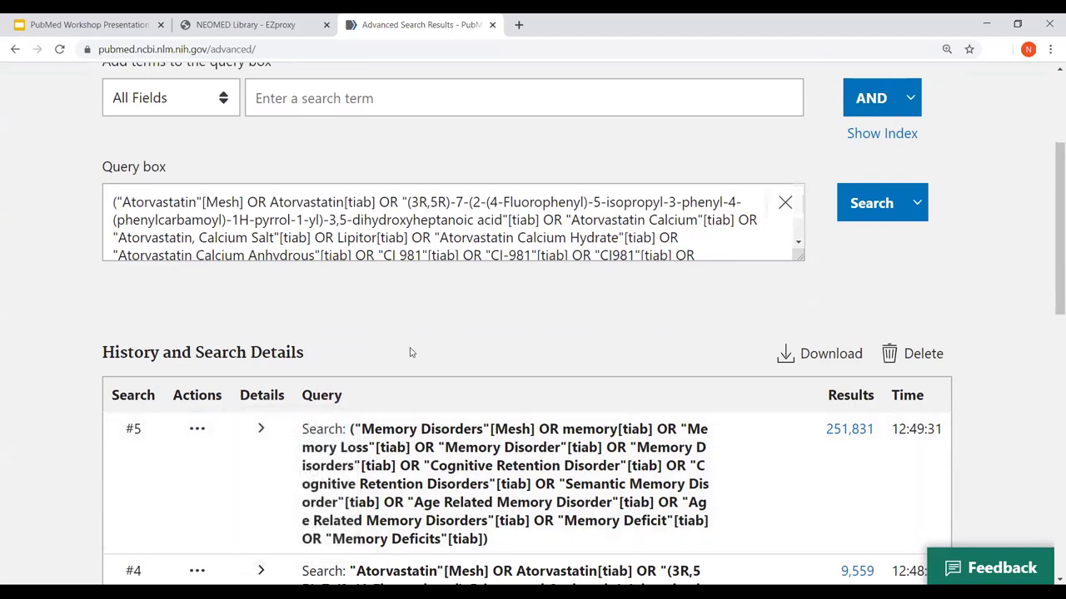
Step: Review the expanded combined query and run it, returning 62 results
left_click(798, 254)
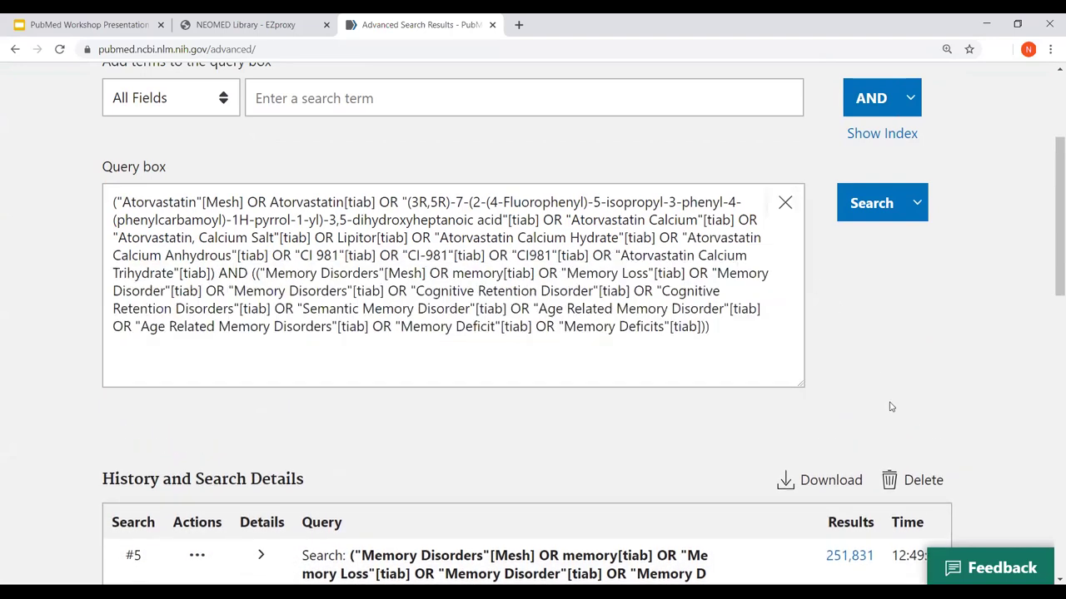
left_click_drag(736, 341, 253, 274)
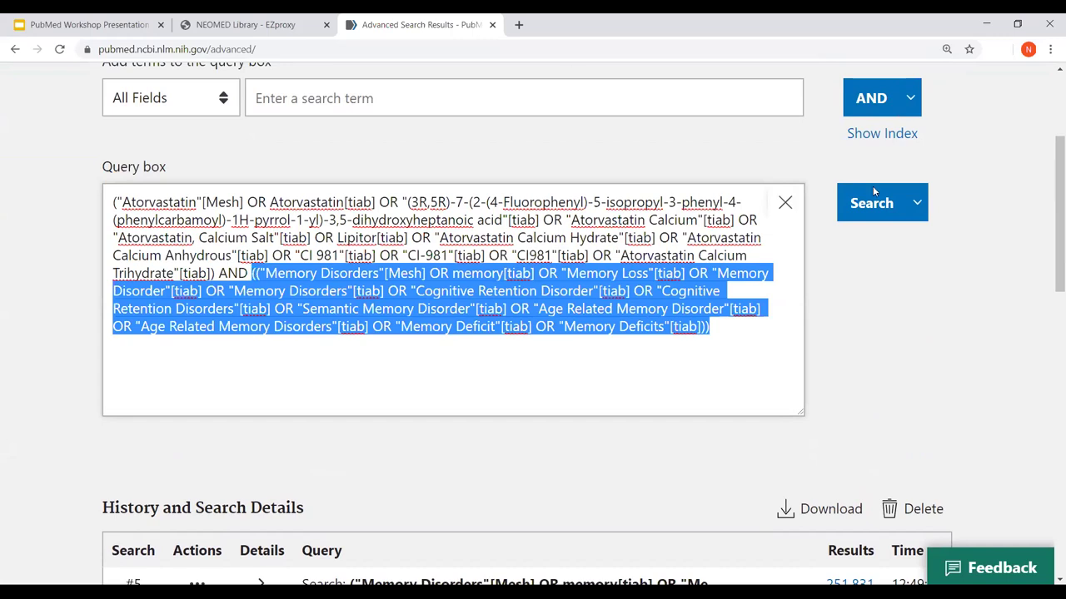
left_click(915, 263)
left_click(871, 208)
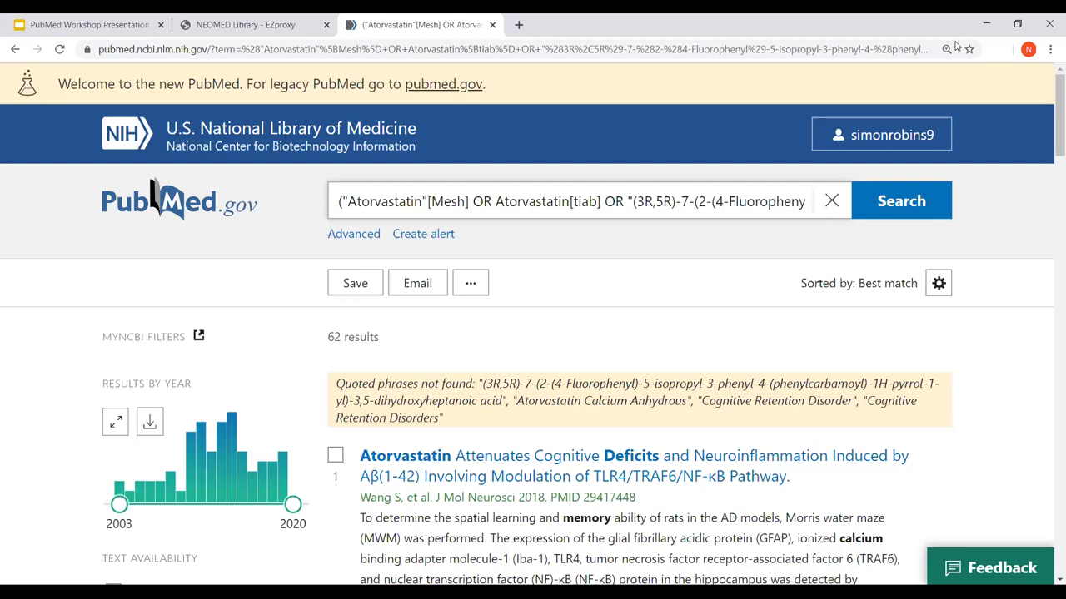
Step: Search PubMed for 'atorvastatin memory loss', which returns 35 results
left_click(617, 201)
key("ctrl+a")
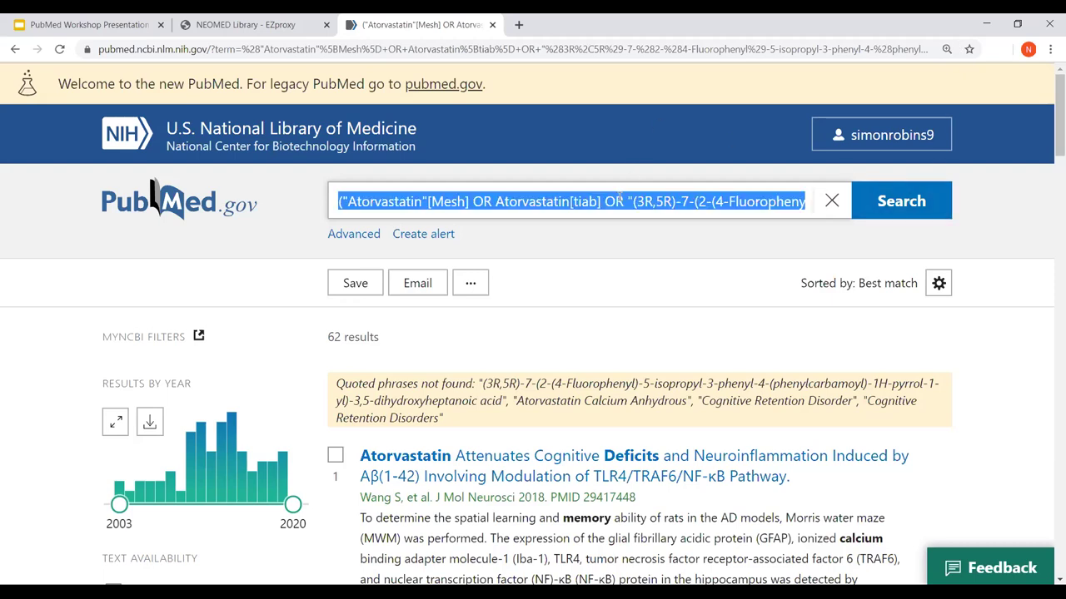
type("atp")
key("BackSpace")
type("o")
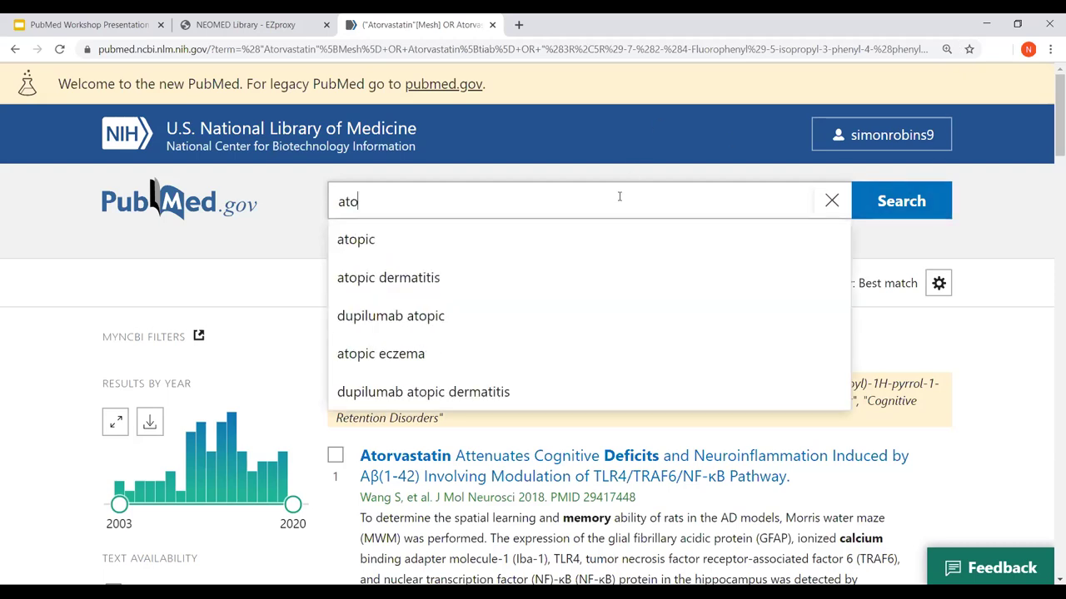
type("rvastatin memory ")
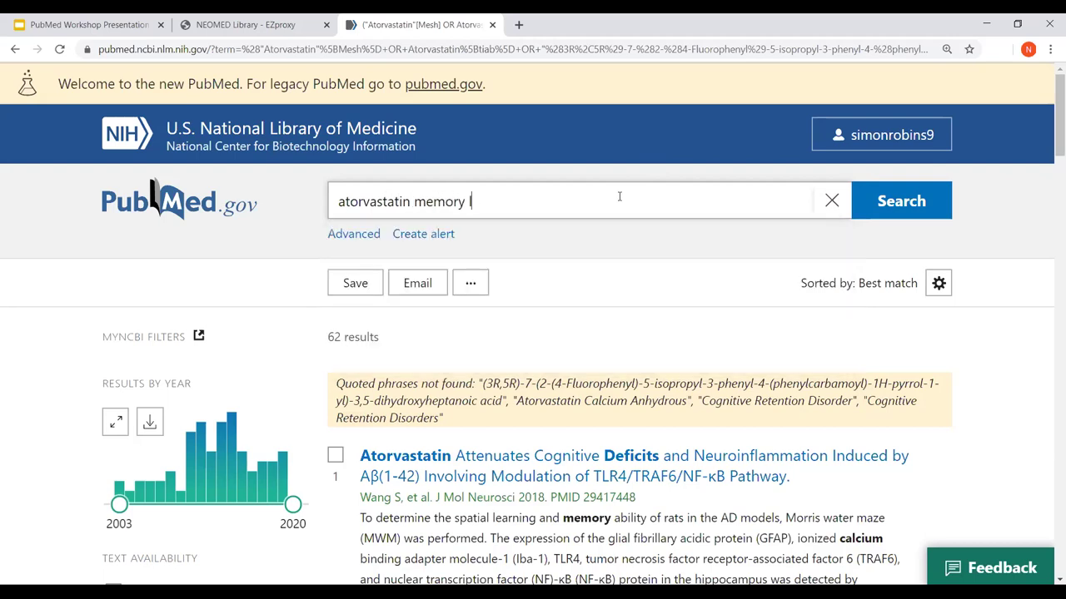
type("loss")
key("Return")
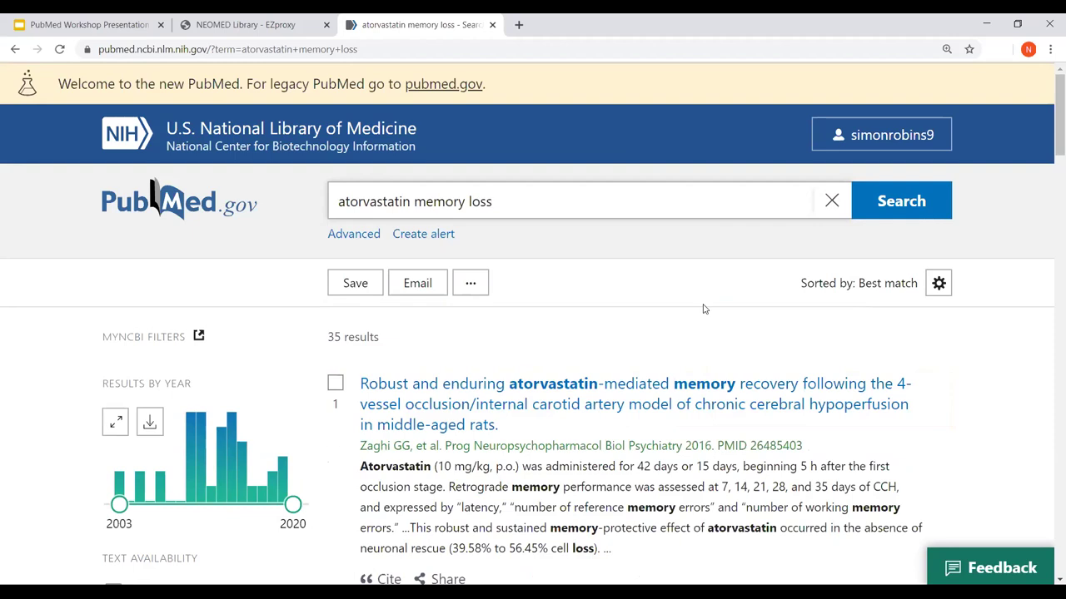
Step: Go back to the 62-result combined search, then switch to the workshop slides
scroll(169, 366, "down", 1)
scroll(249, 333, "up", 1)
left_click(15, 49)
scroll(309, 341, "down", 8)
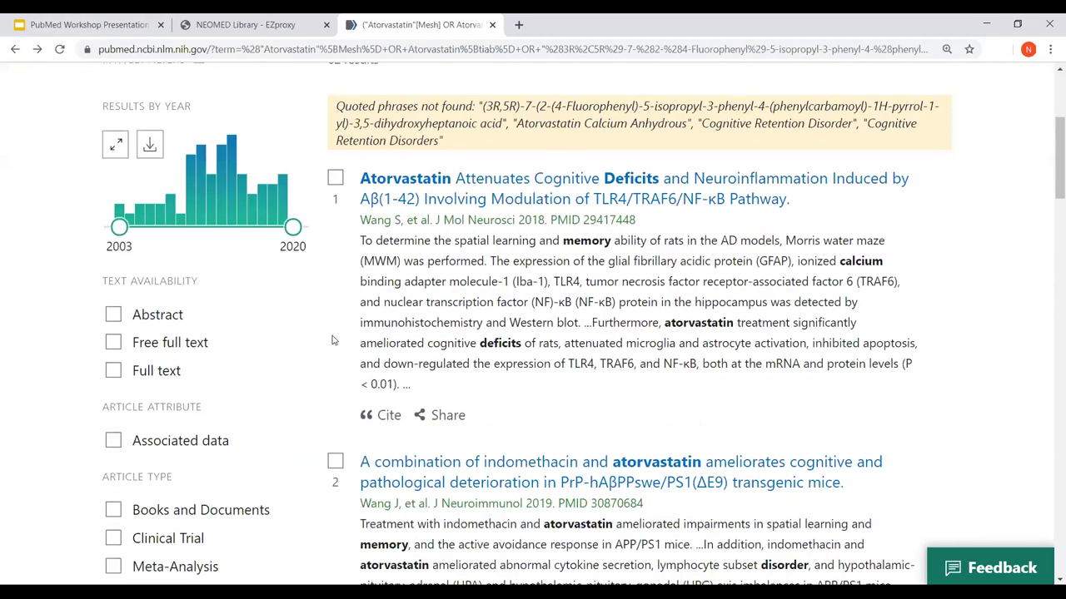
scroll(306, 349, "down", 1)
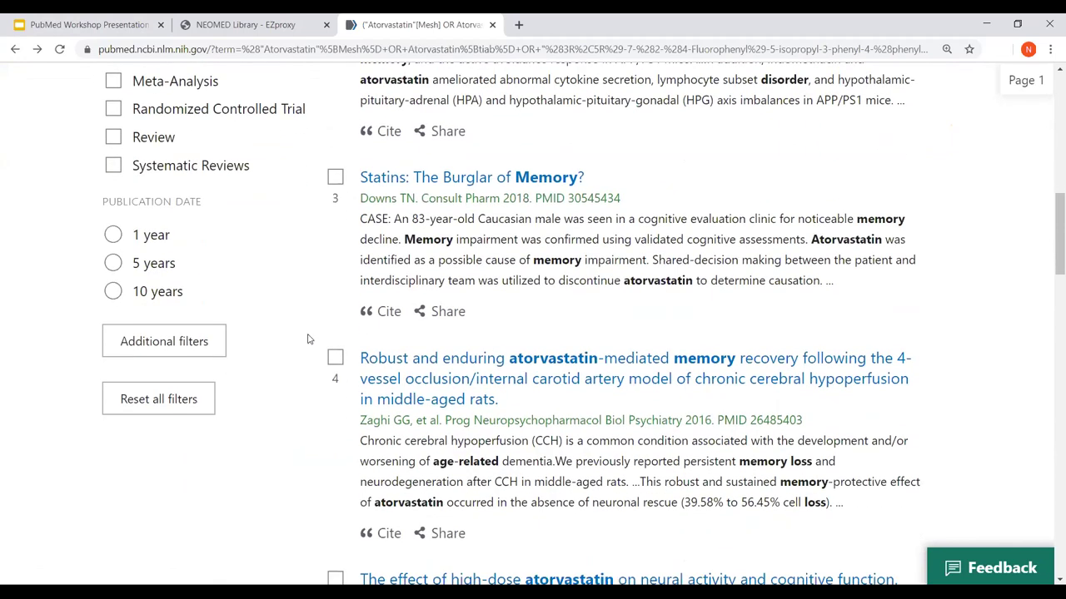
left_click(70, 20)
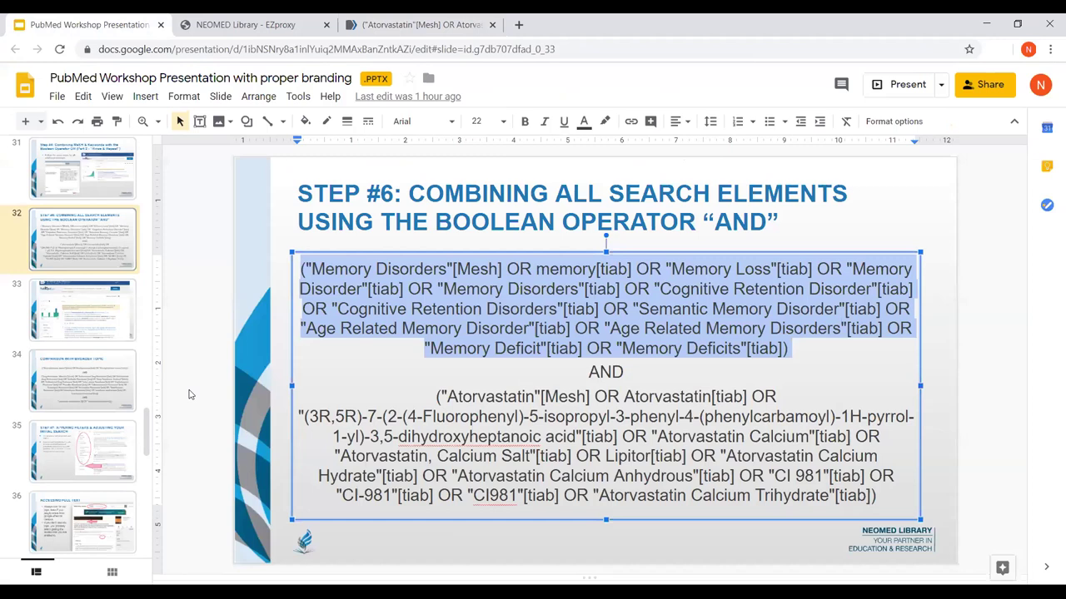
Step: Copy the full Staphylococcus aureus drug-resistance query from slide 34 and return to PubMed
left_click(63, 363)
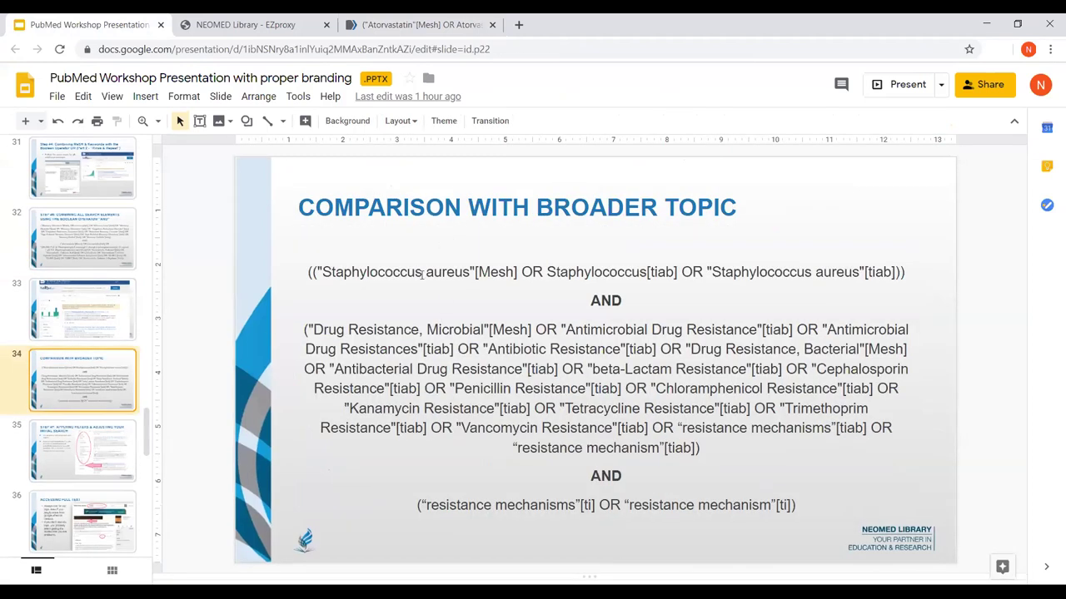
left_click(423, 272)
left_click(703, 447)
left_click(797, 505)
left_click_drag(802, 506, 308, 272)
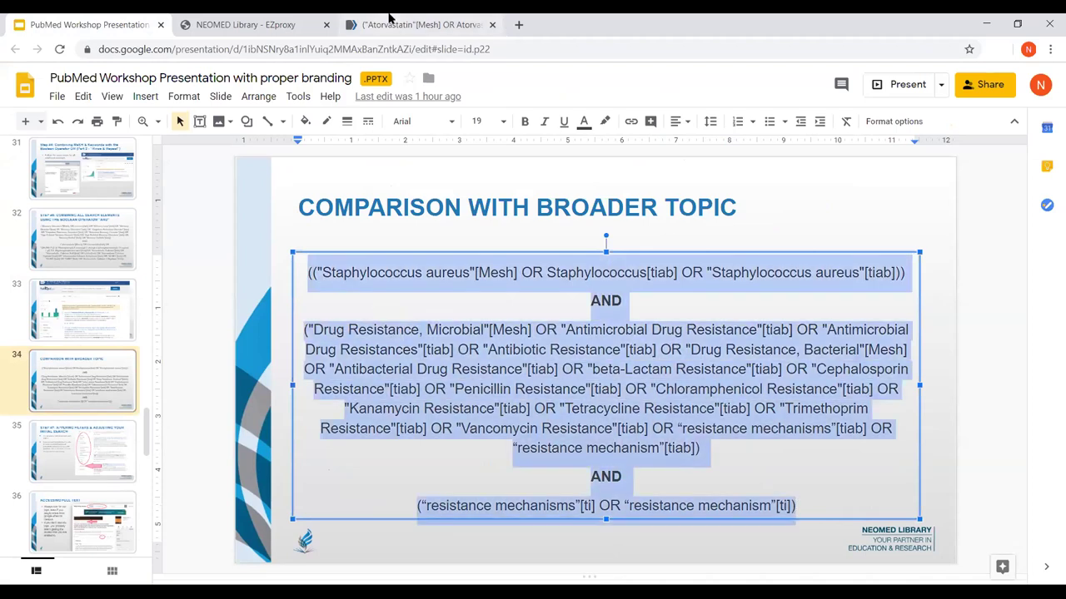
left_click(389, 18)
scroll(433, 112, "up", 10)
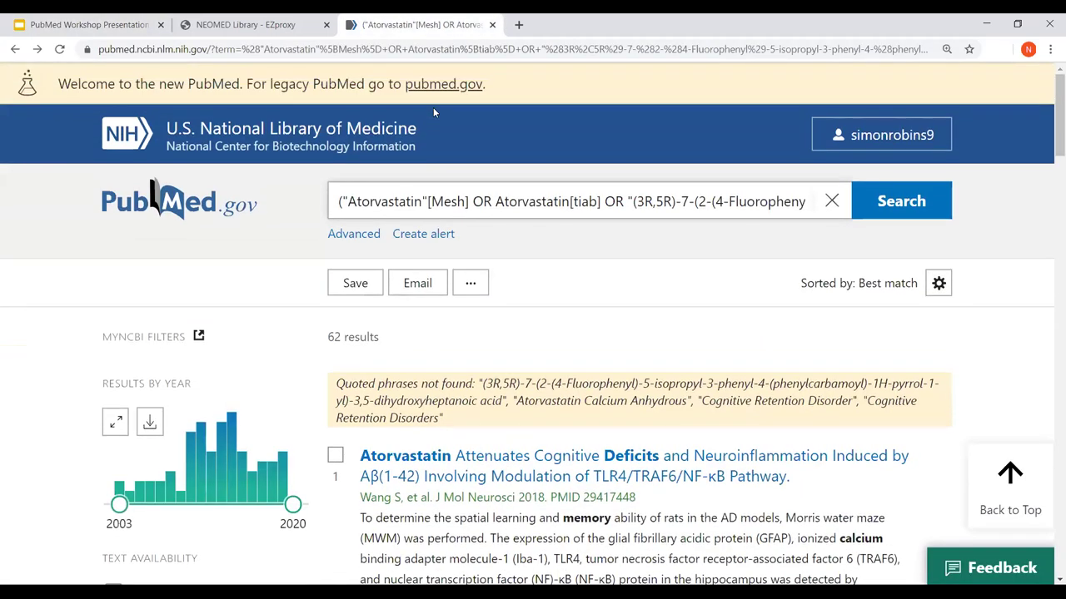
Step: Run the pasted Staphylococcus aureus query without its final title-only AND clause
triple_click(446, 198)
key("ctrl+v")
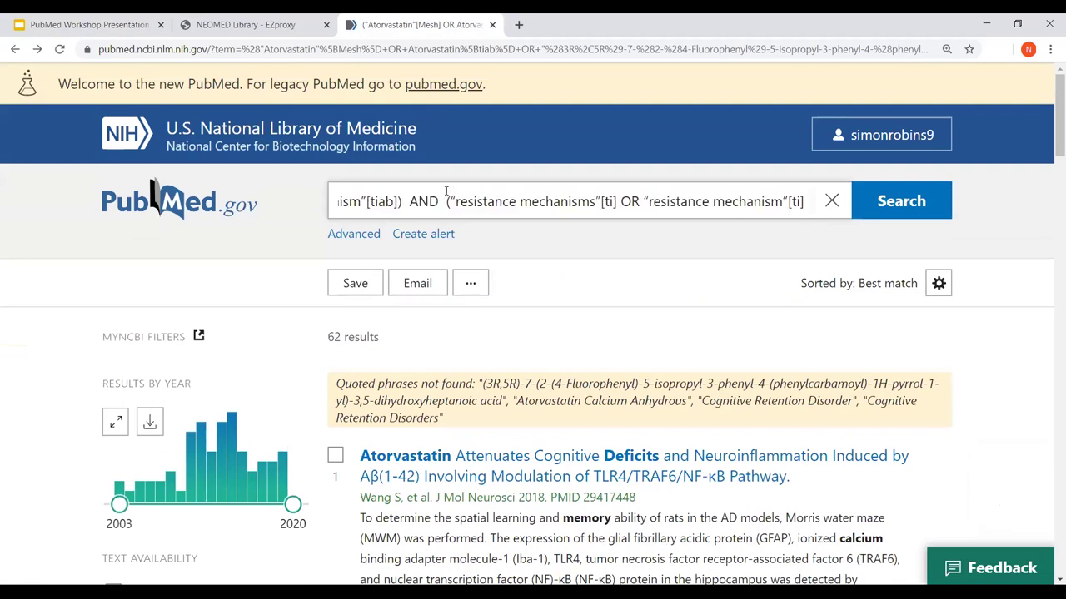
left_click_drag(408, 204, 809, 200)
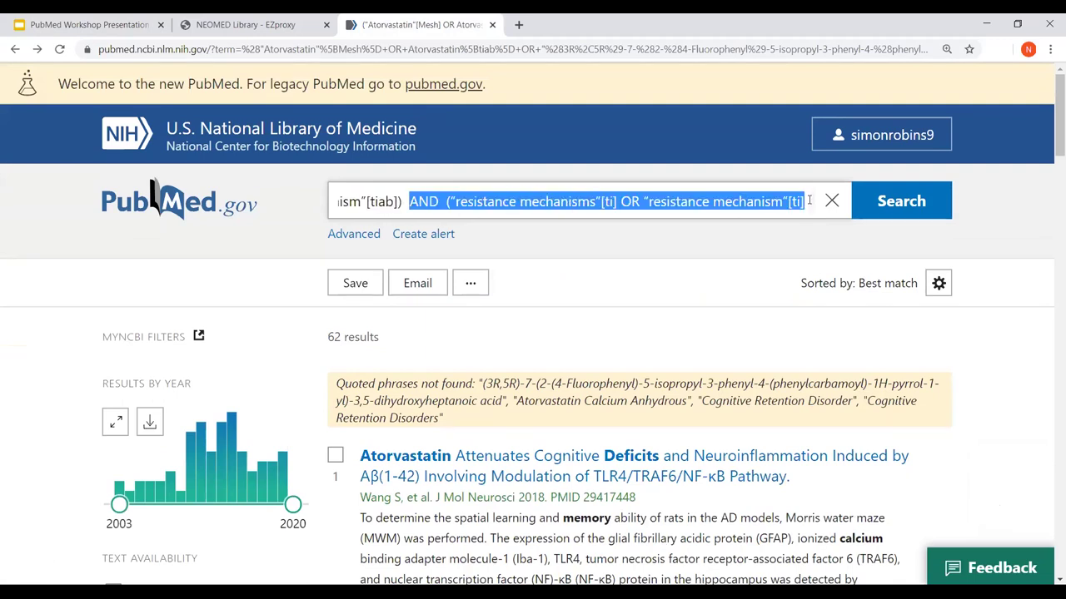
key("ctrl+v")
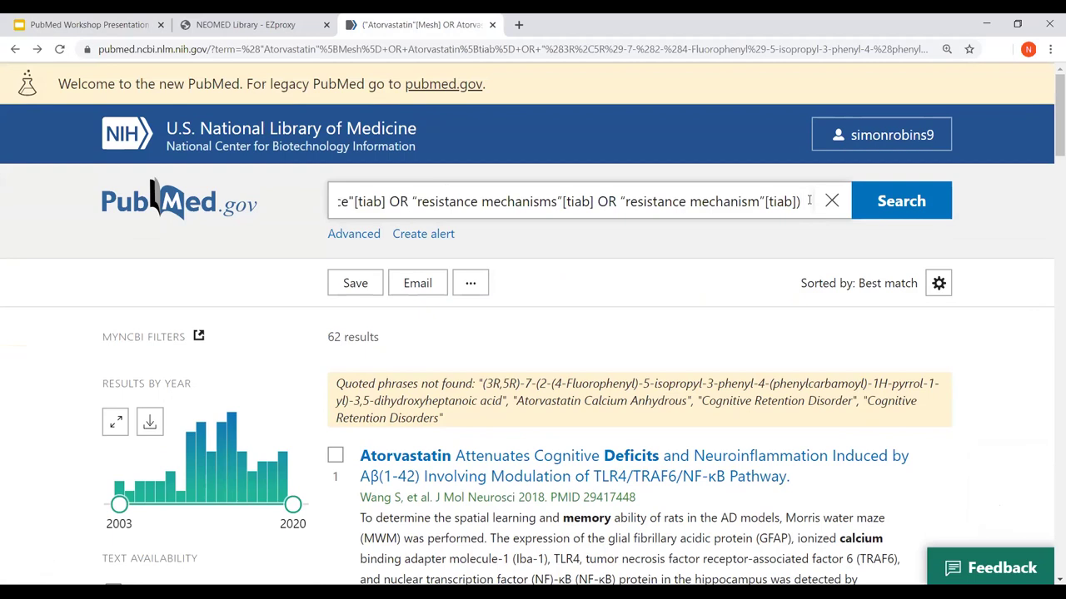
key("Return")
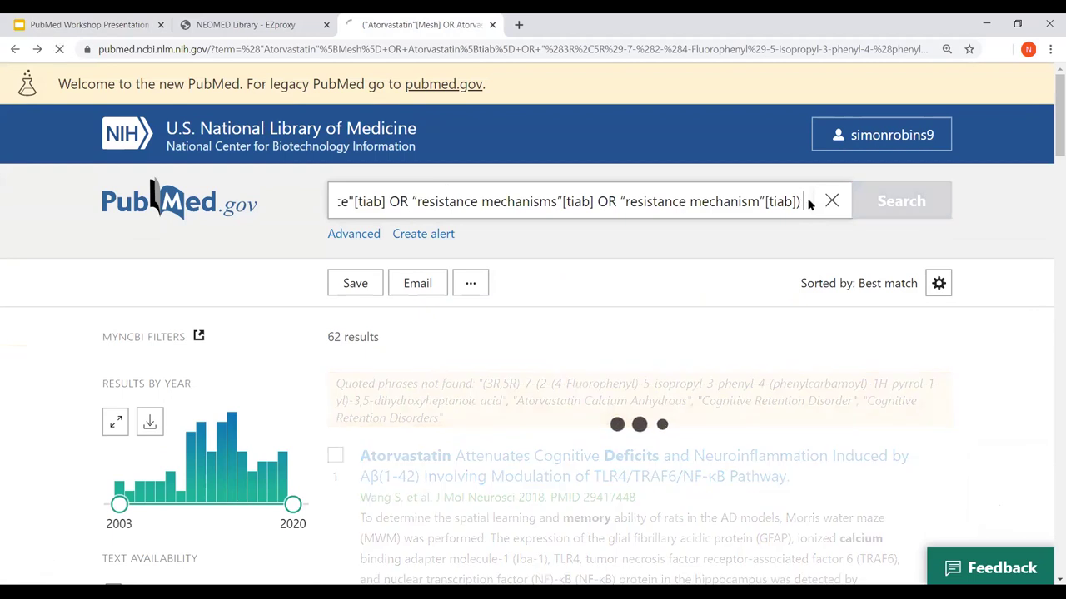
scroll(616, 408, "down", 2)
scroll(616, 408, "down", 7)
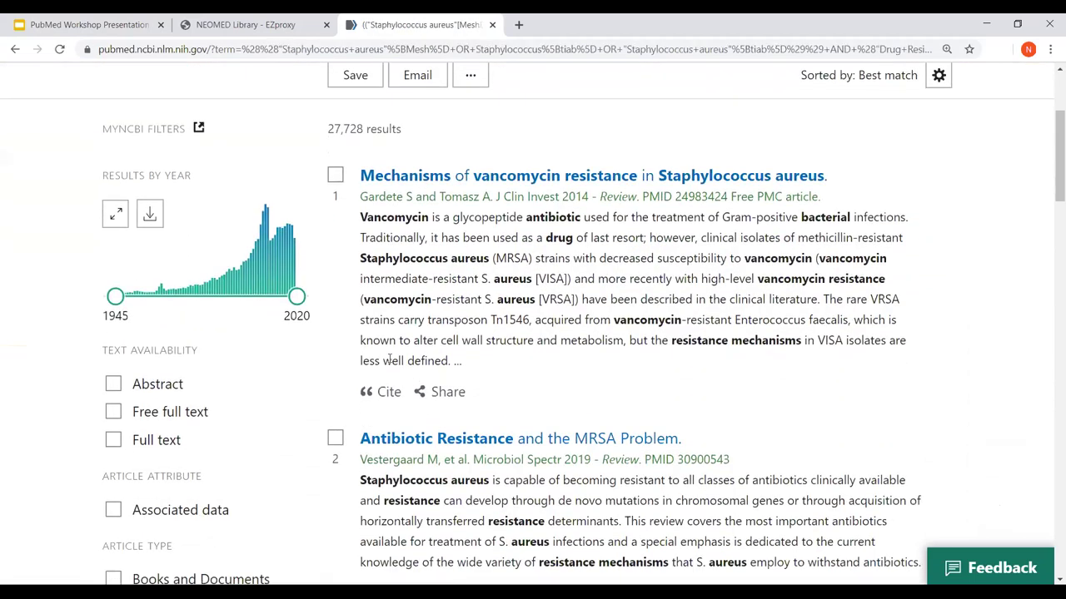
scroll(70, 278, "up", 1)
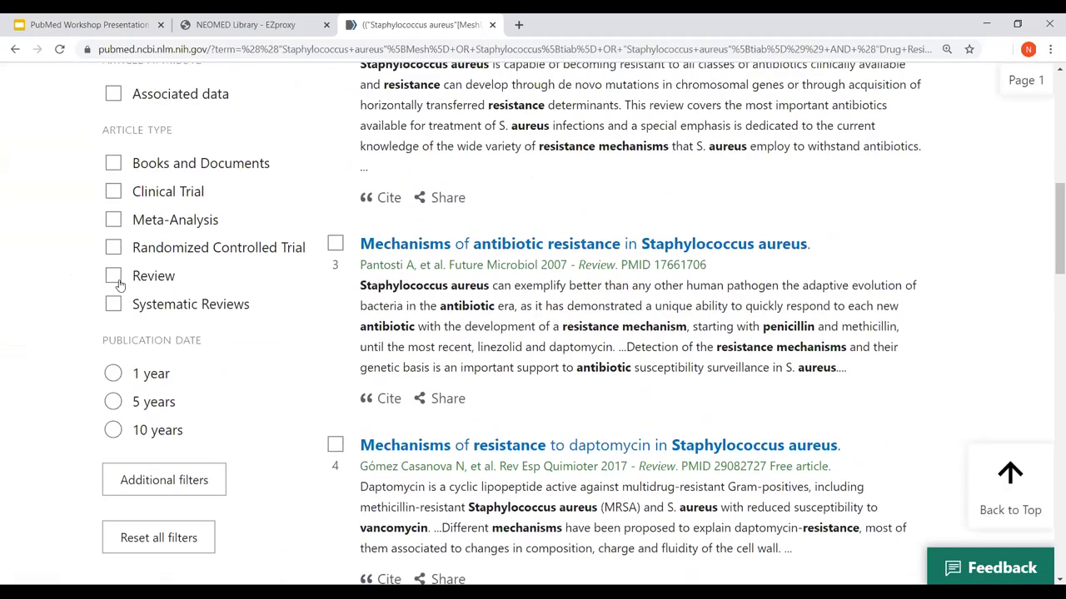
Step: Filter the results to Review articles (2,545), then switch back to the slides
left_click(113, 275)
scroll(476, 356, "down", 1)
scroll(476, 356, "up", 1)
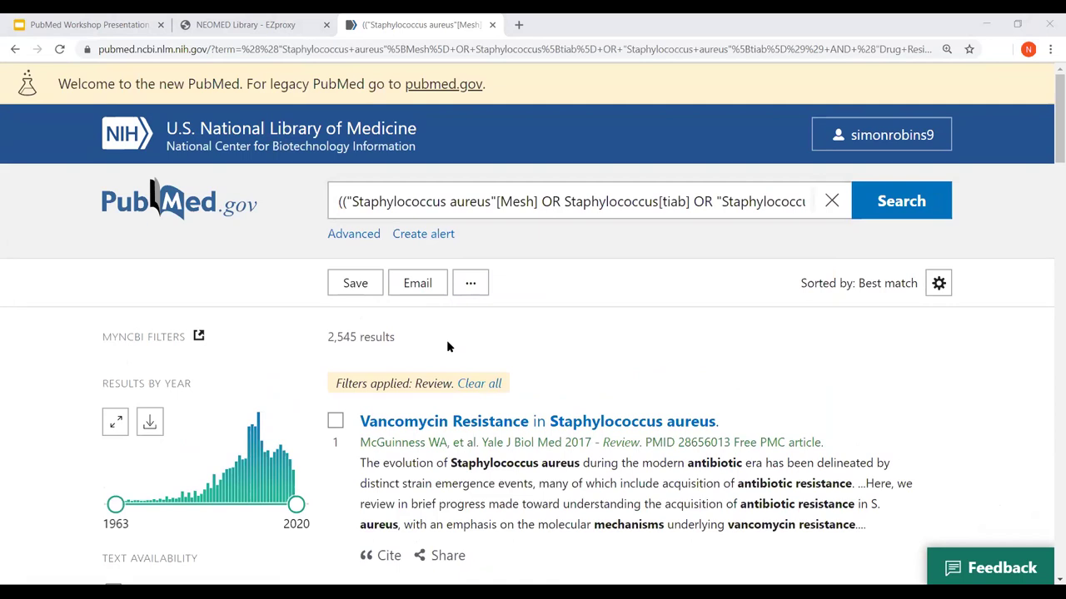
key("ctrl+1")
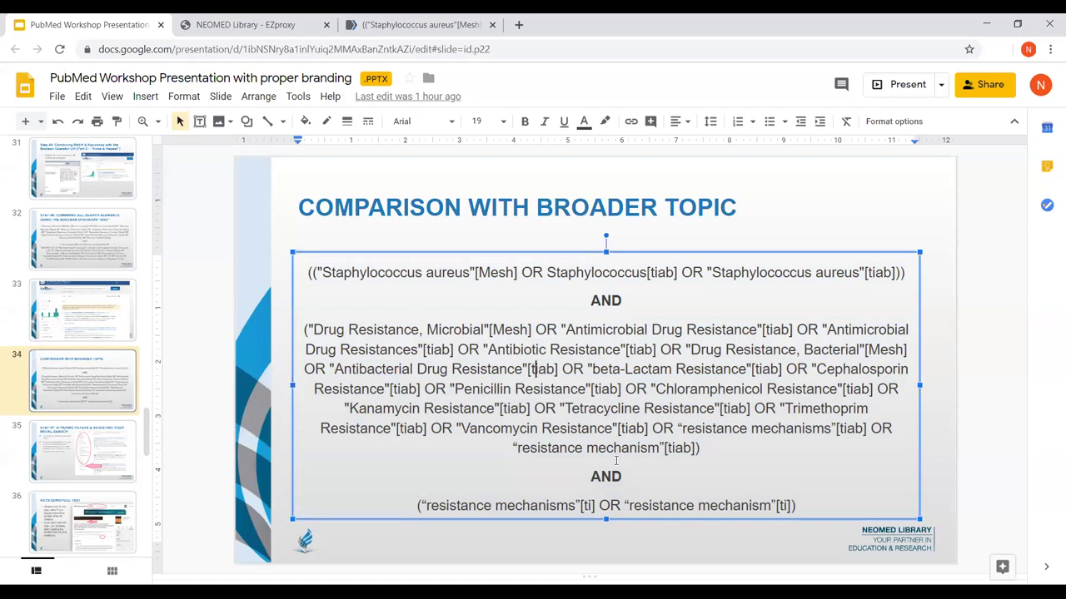
Step: Highlight the last AND clause on slide 34 and start presenting full-screen from View > Present
left_click_drag(814, 502, 433, 493)
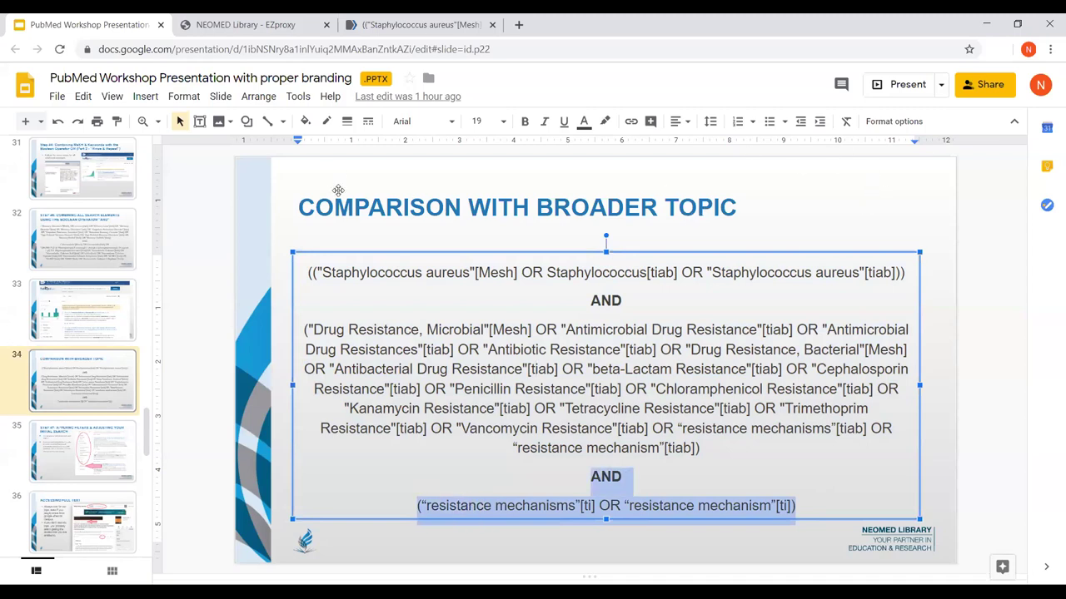
left_click(111, 96)
left_click(125, 122)
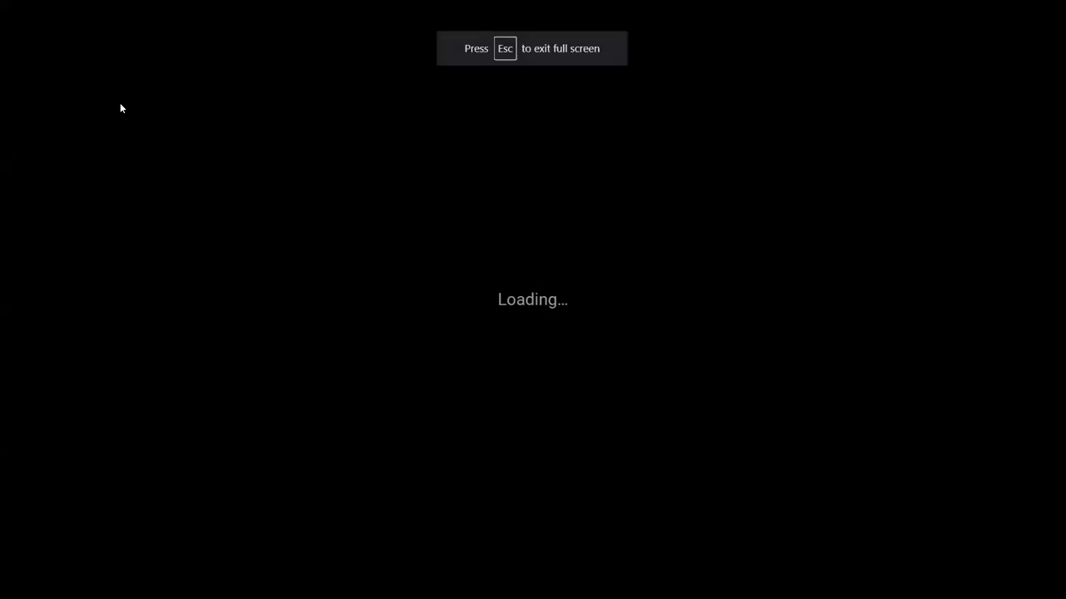